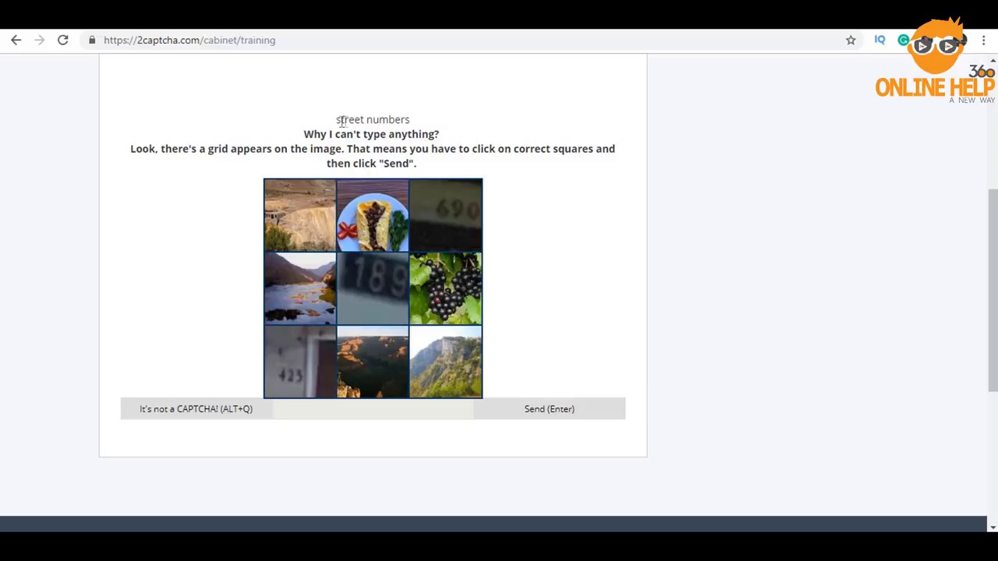
# Select the three street-number squares, 3, 5 and 7, in the training captcha and send the answer
pyautogui.moveTo(336, 120); pyautogui.dragTo(458, 119)
pyautogui.click(458, 120)
pyautogui.click(457, 219)
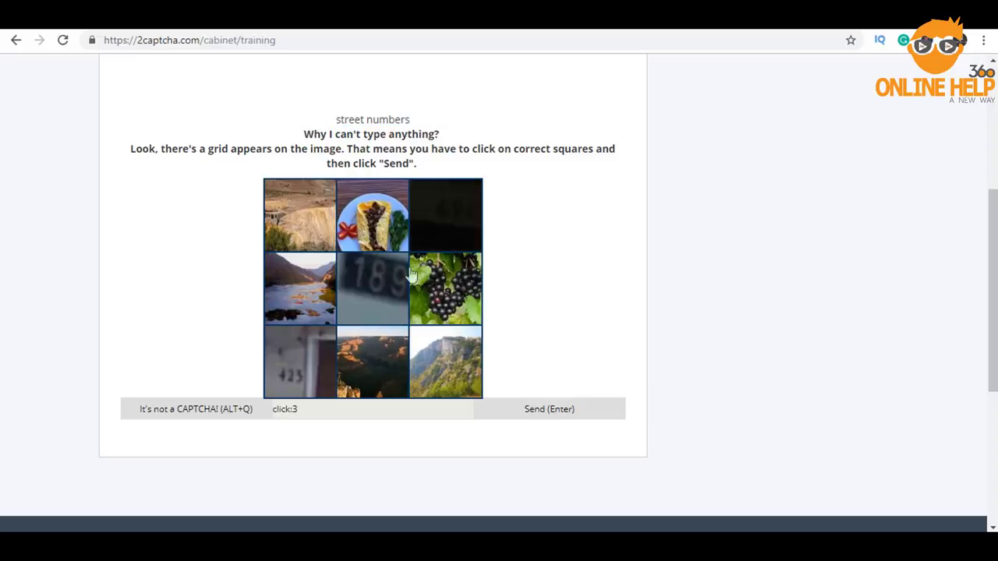
pyautogui.click(375, 291)
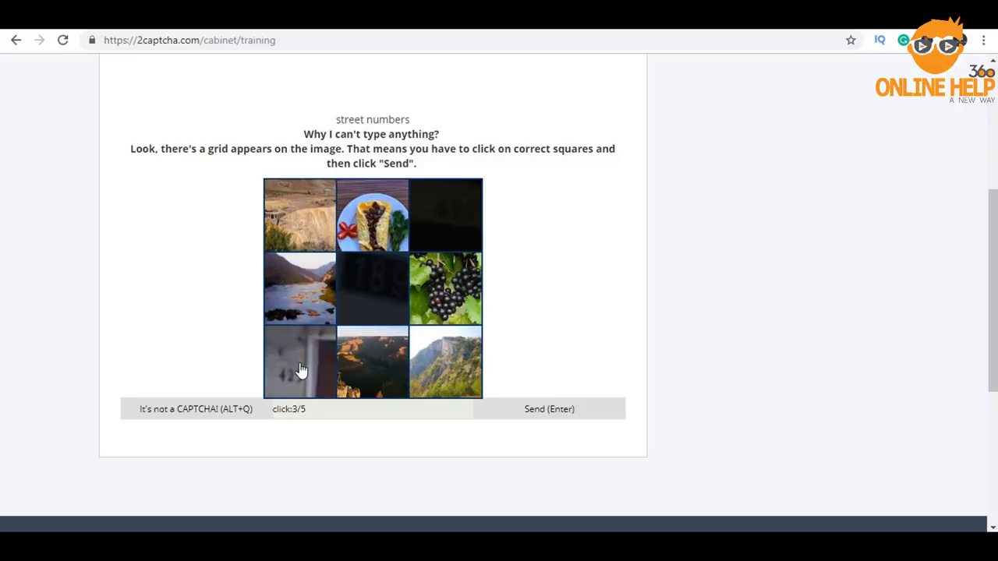
pyautogui.click(303, 366)
pyautogui.click(546, 410)
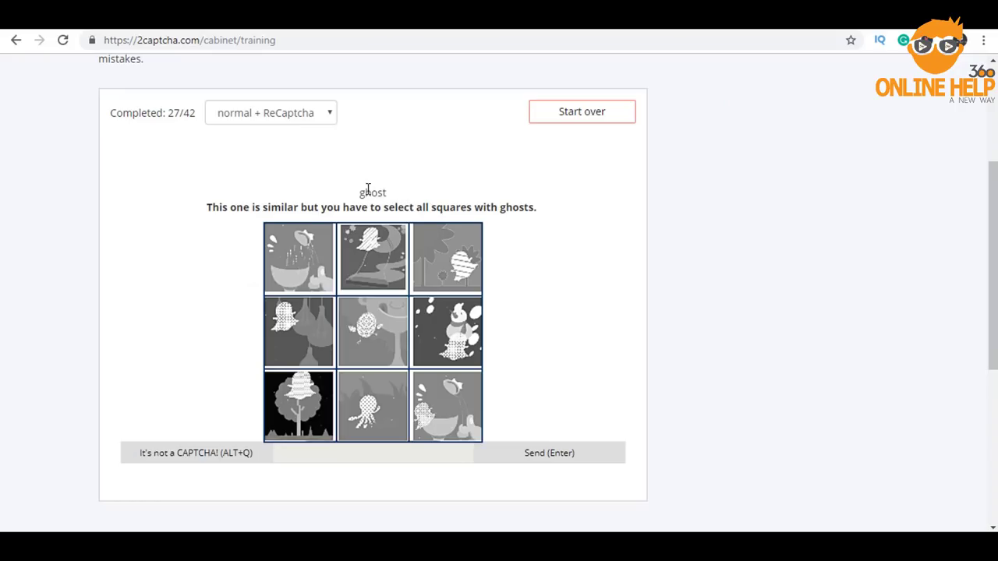
# Try to answer the ghost captcha with squares 2, 7, 8 and 9
pyautogui.moveTo(364, 192); pyautogui.dragTo(383, 189)
pyautogui.click(318, 280)
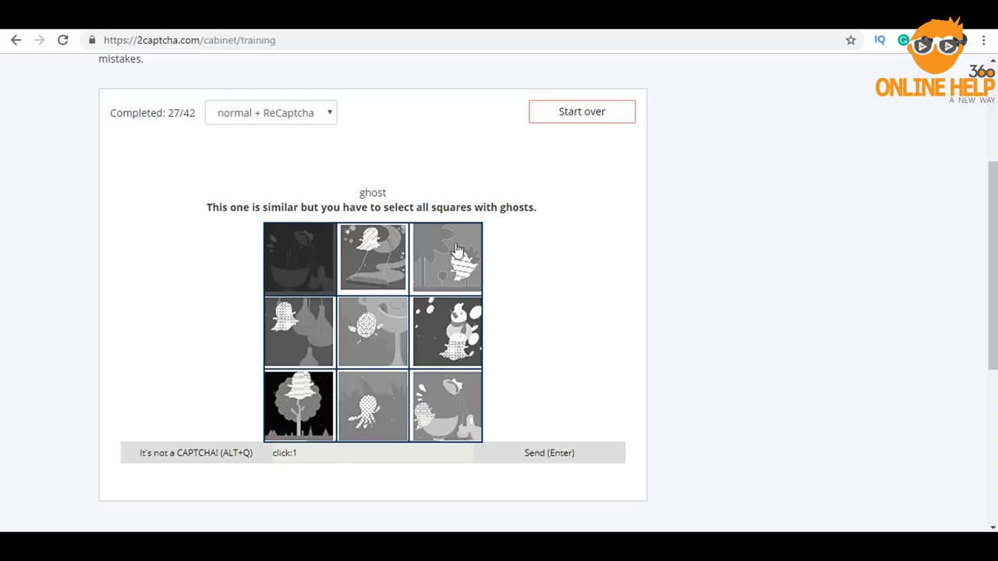
pyautogui.click(378, 256)
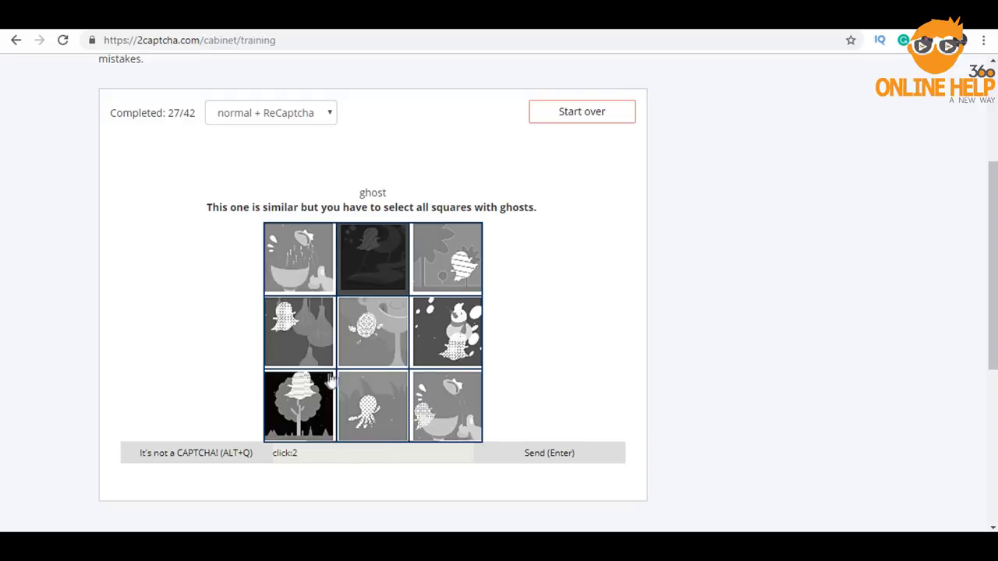
pyautogui.click(330, 382)
pyautogui.click(384, 415)
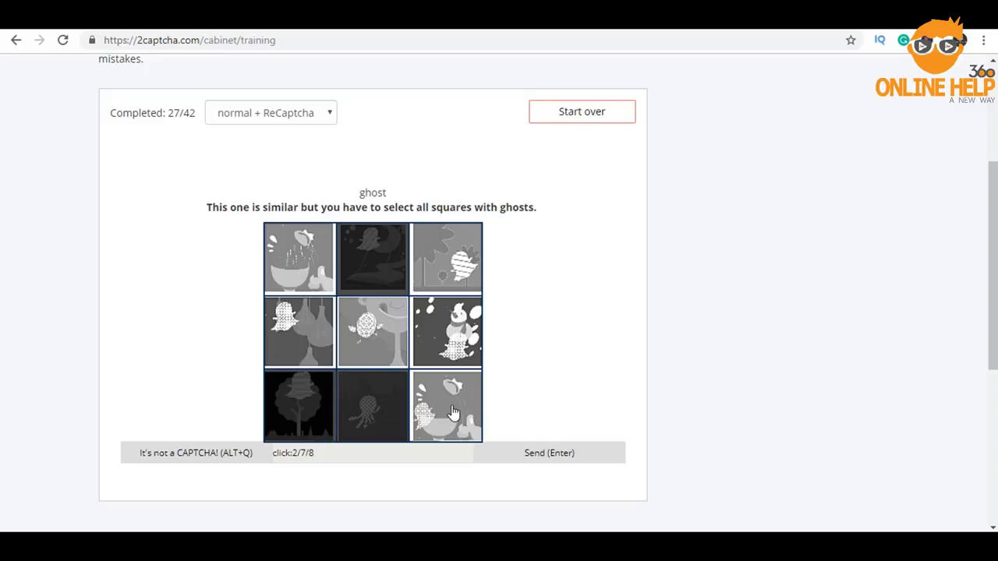
pyautogui.click(452, 411)
pyautogui.click(556, 453)
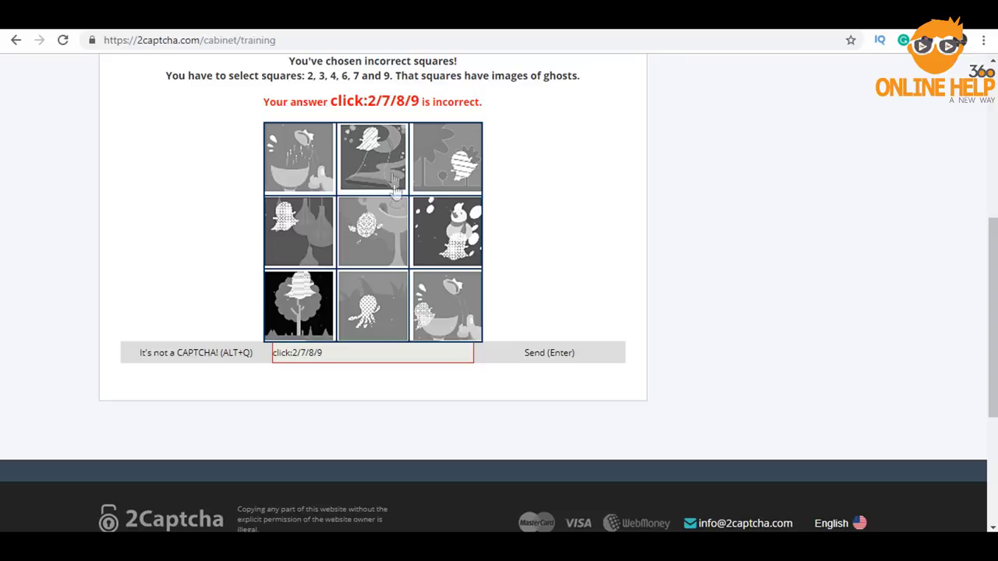
# Answer the ghost captcha with squares 2, 3, 4, 6, 7 and 9 and send it
pyautogui.click(363, 162)
pyautogui.click(437, 166)
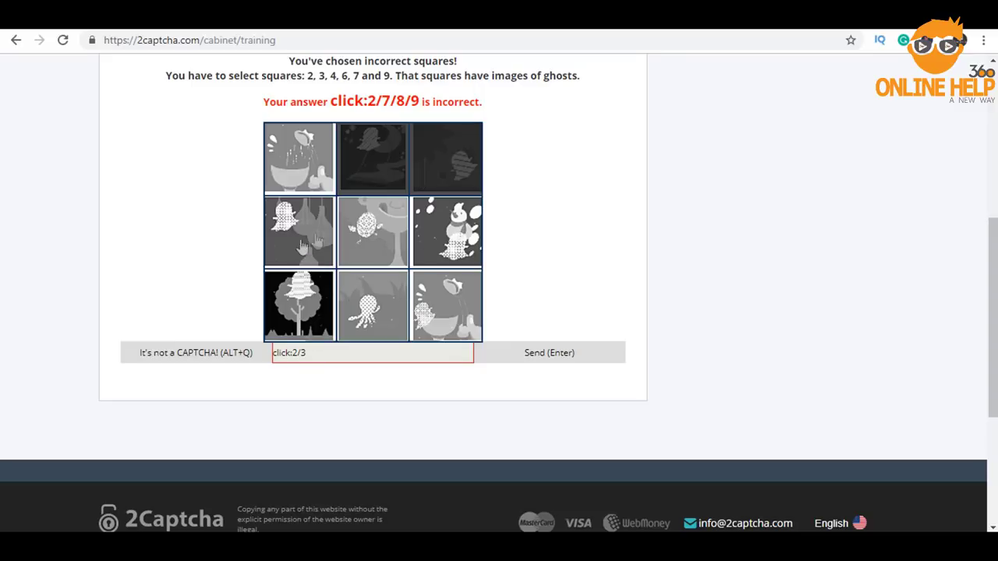
pyautogui.click(301, 248)
pyautogui.click(363, 237)
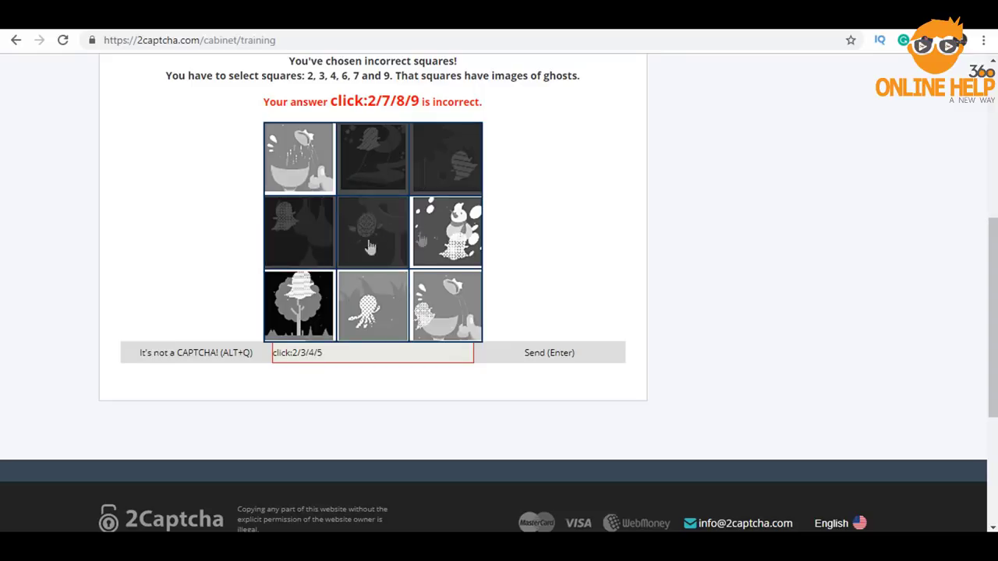
pyautogui.click(341, 247)
pyautogui.click(450, 234)
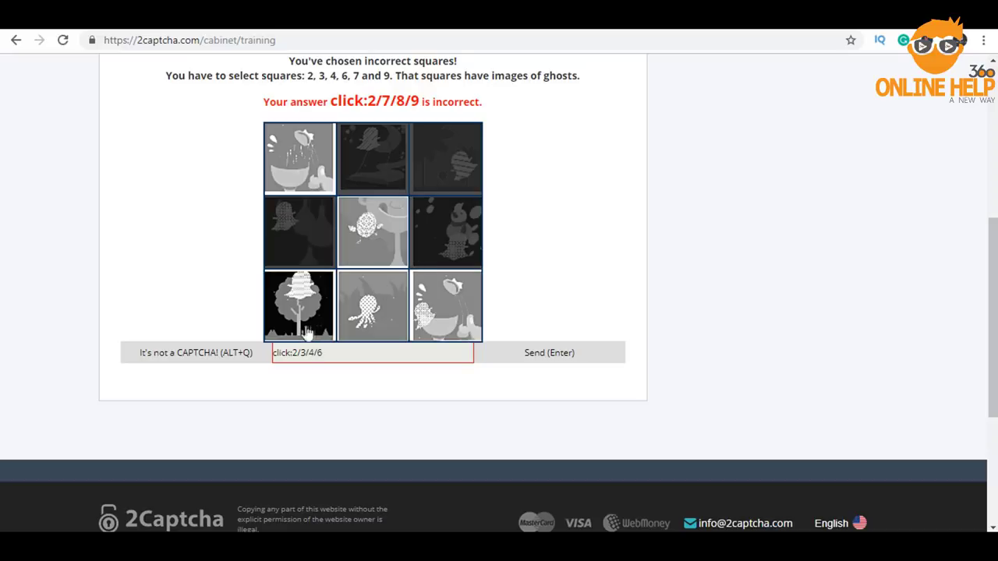
pyautogui.click(306, 332)
pyautogui.click(444, 304)
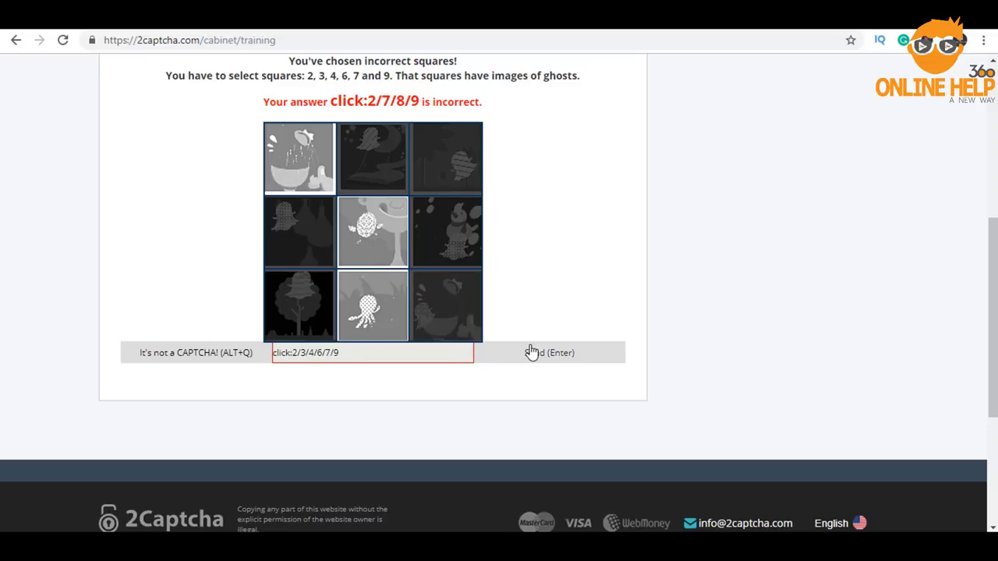
pyautogui.scroll(-3, 533, 358)
pyautogui.scroll(3, 422, 321)
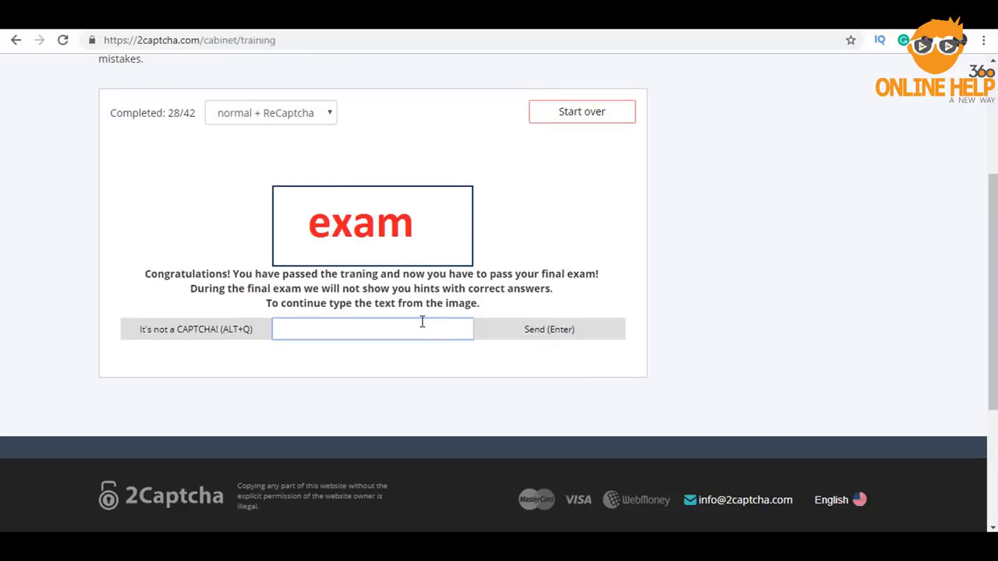
# Submit the word exam to start the final exam and answer the simple green captcha with its characters
pyautogui.write('m')
pyautogui.press('Return')
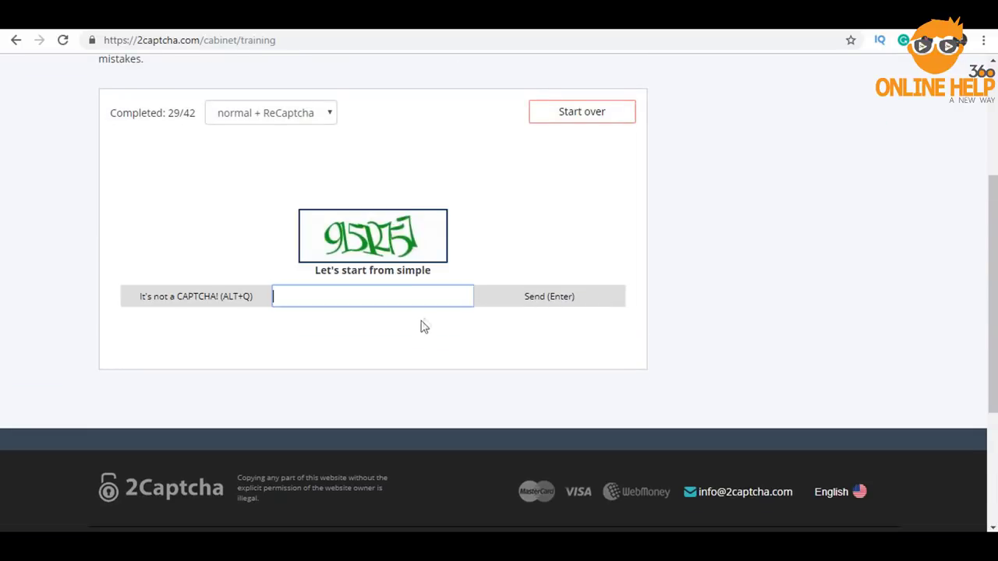
pyautogui.write('9151')
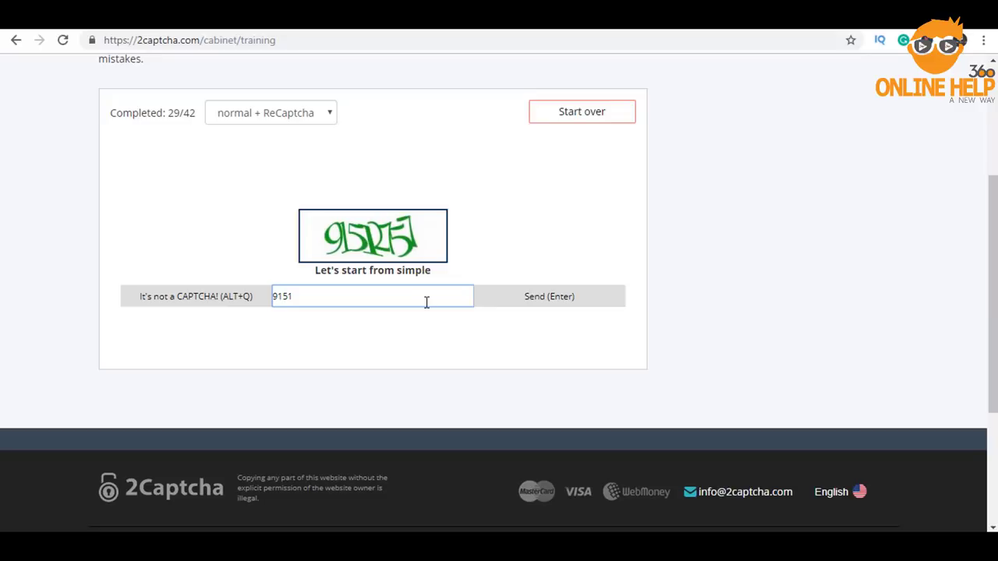
pyautogui.write('2757')
pyautogui.press('Return')
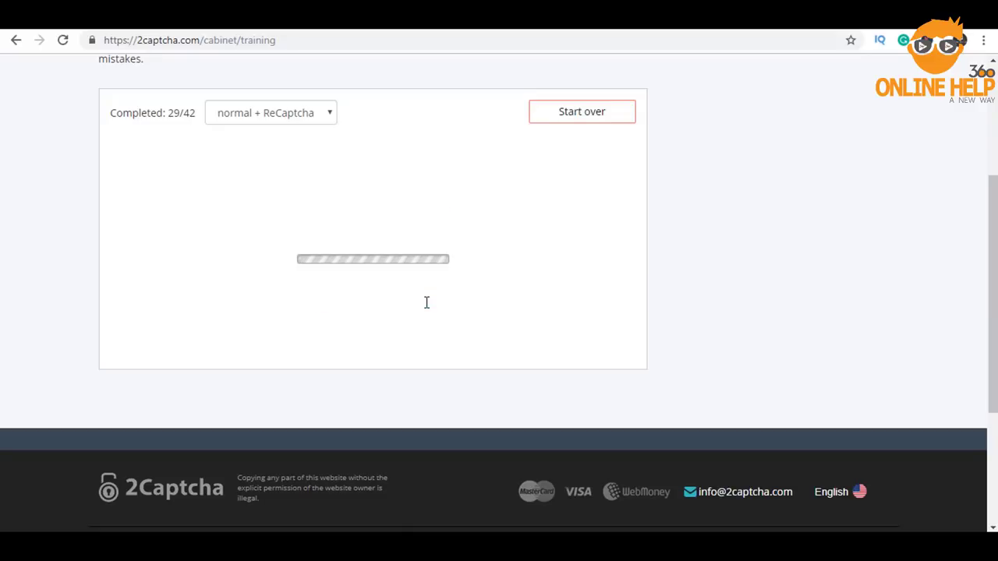
# Answer the dark blue captcha with v8z4JR and the multicoloured one with yxzfmnf4
pyautogui.write('v8z')
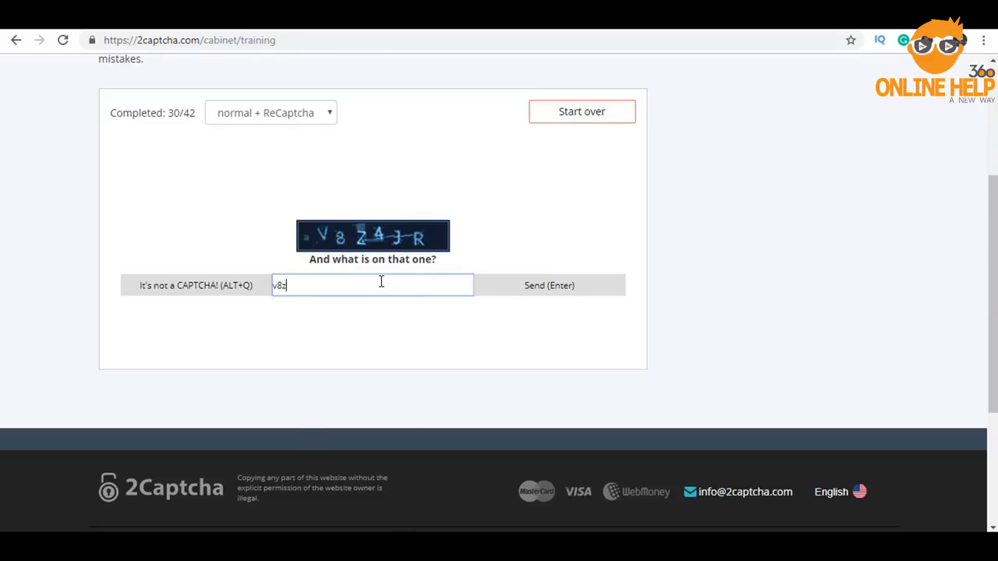
pyautogui.write('4JR')
pyautogui.press('Return')
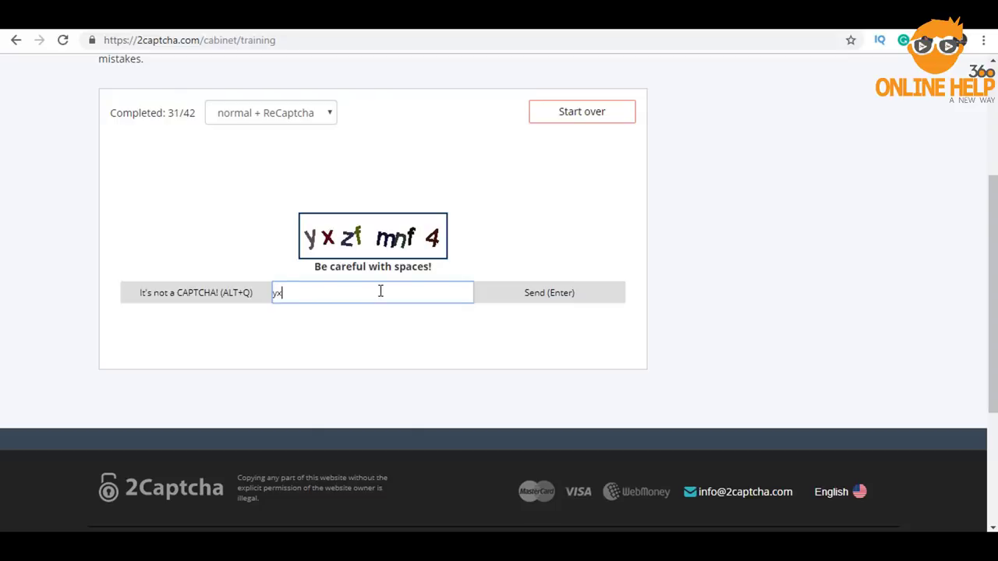
pyautogui.write('yxzfmnf4')
pyautogui.press('Return')
# Answer the two-image captcha with city 5200, separating the two parts by a space
pyautogui.write('c')
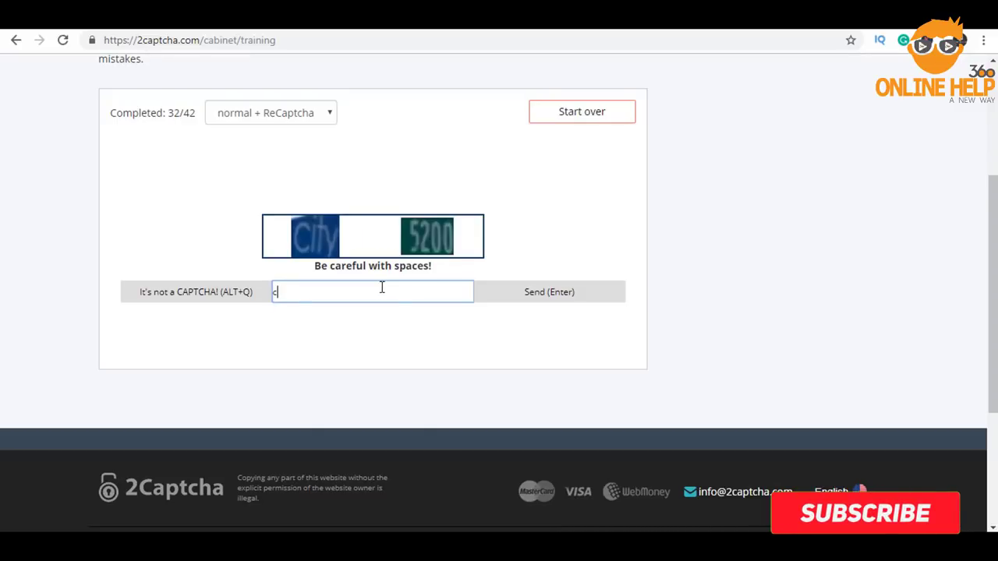
pyautogui.write('ity 52')
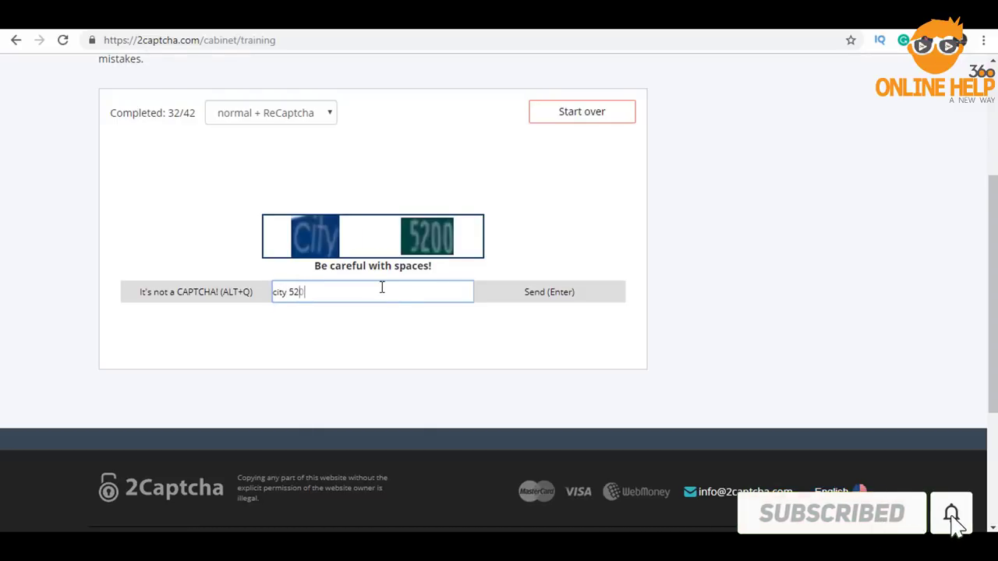
pyautogui.write('00')
pyautogui.press('Return')
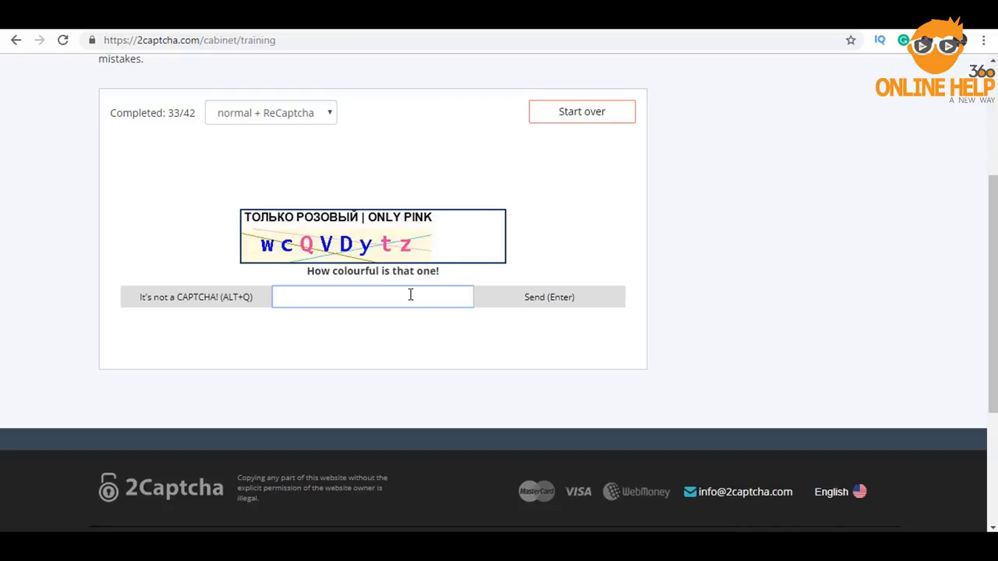
# Answer the "ONLY PINK" captcha with only its pink letters, Qtz
pyautogui.moveTo(374, 226); pyautogui.dragTo(409, 226)
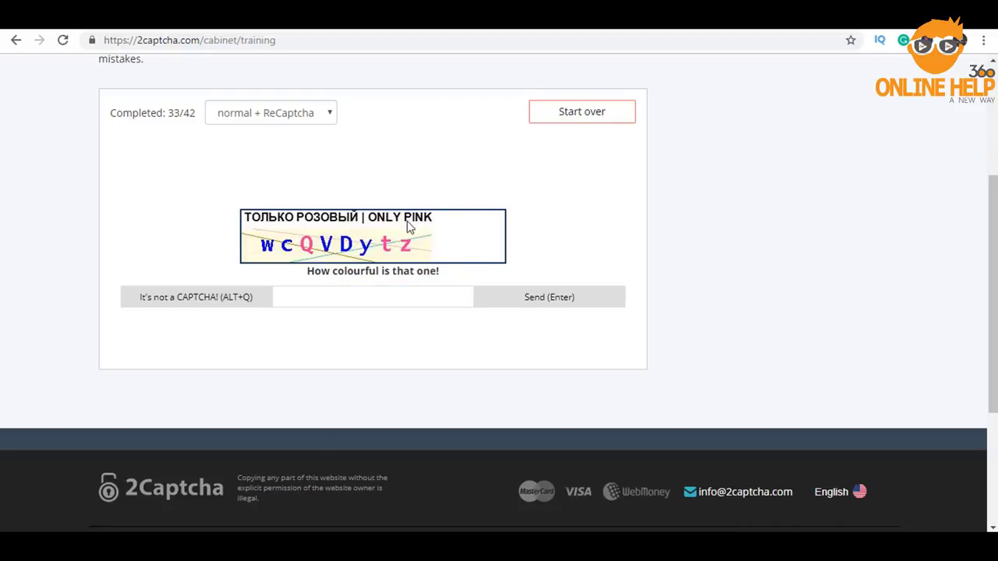
pyautogui.click(382, 300)
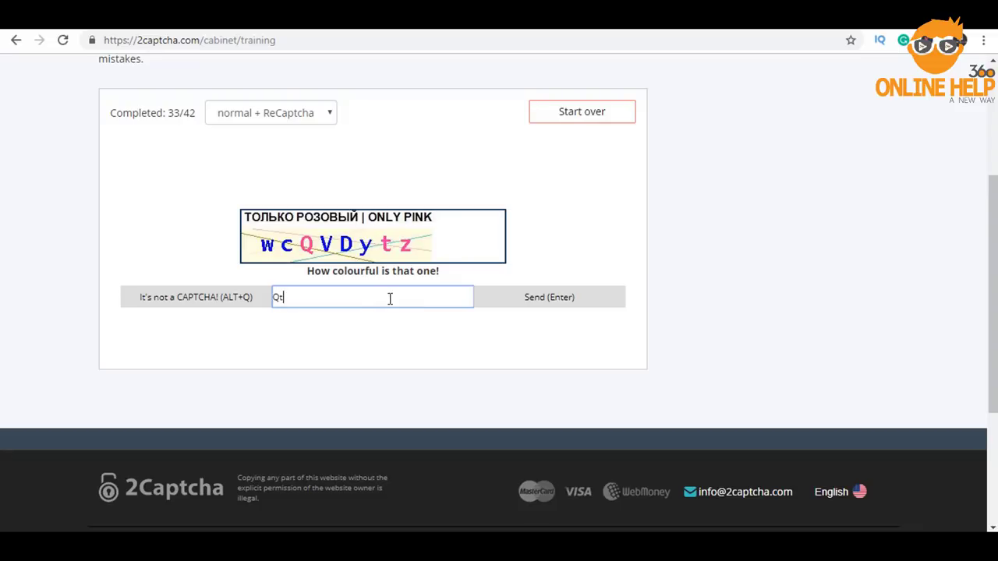
pyautogui.press('Return')
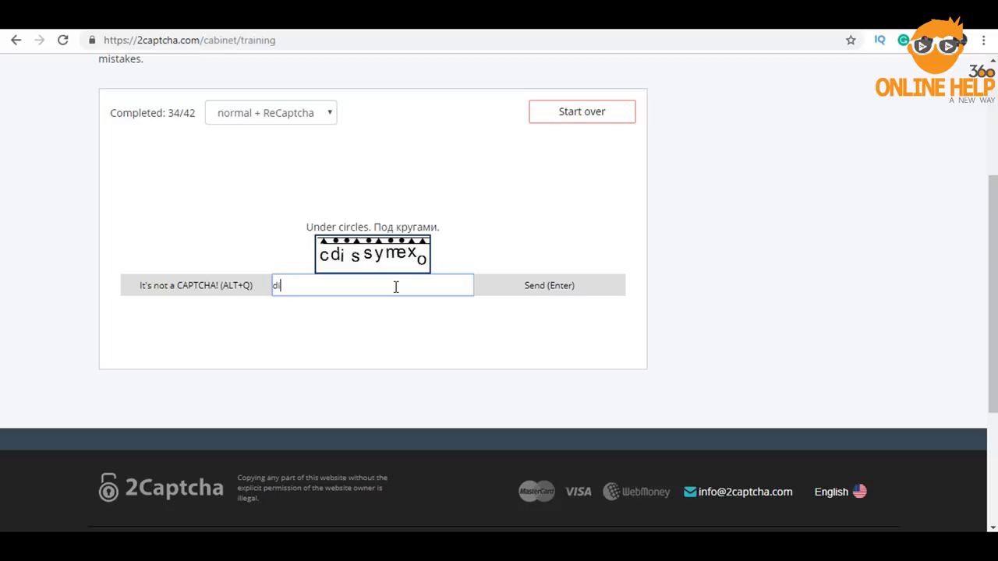
# Answer the "Under circles" captcha with disme and the "ONLY BLUE" captcha with its blue letters, HNnXv
pyautogui.write('disme')
pyautogui.press('Return')
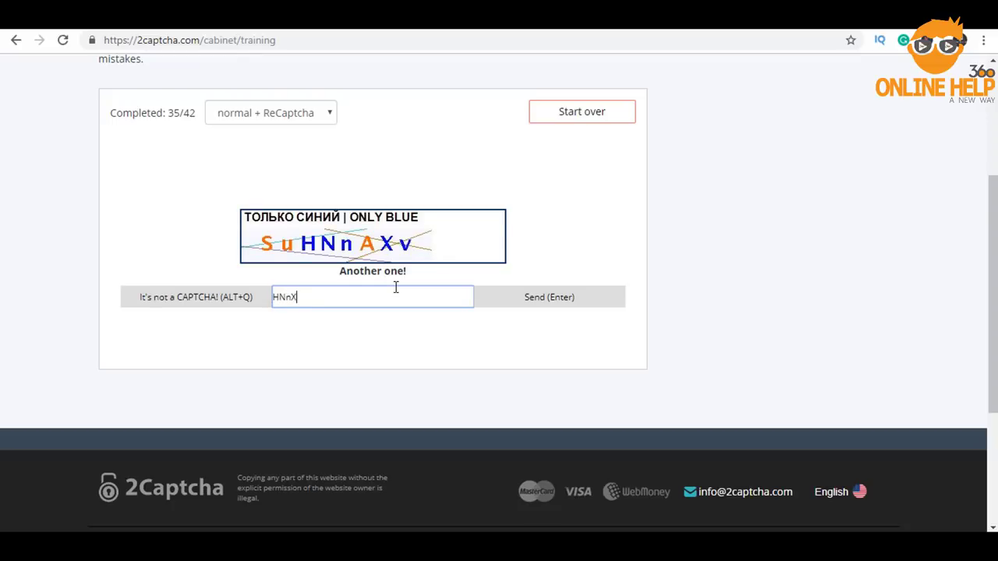
pyautogui.press('Return')
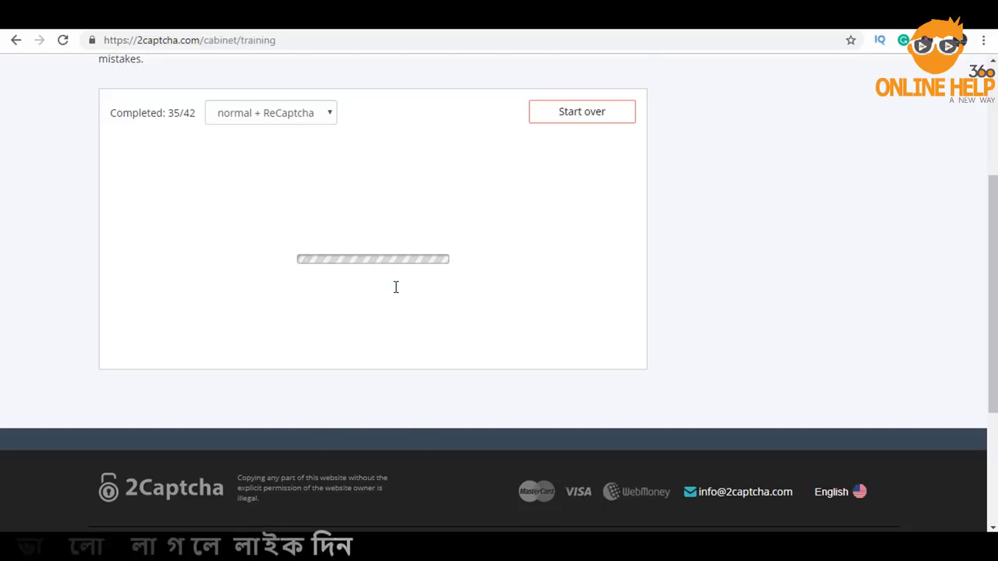
# Answer the numbered trees captcha with 689 and send it
pyautogui.scroll(-2, 410, 159)
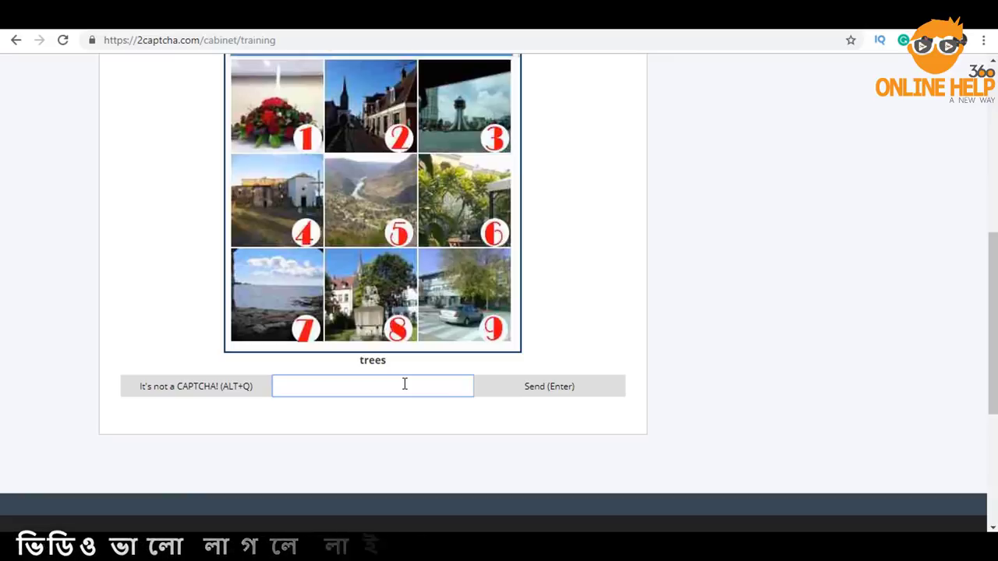
pyautogui.write('689')
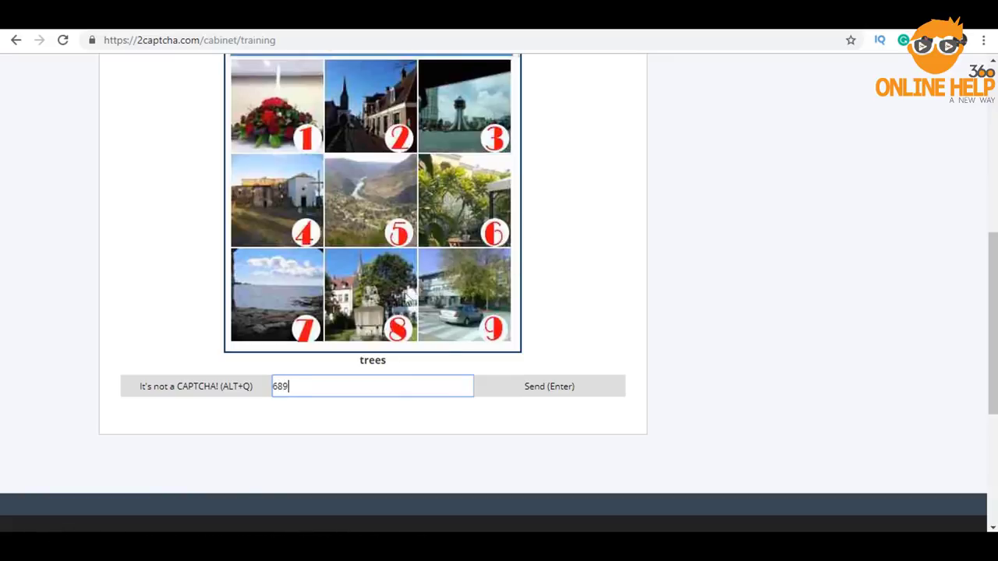
pyautogui.click(536, 388)
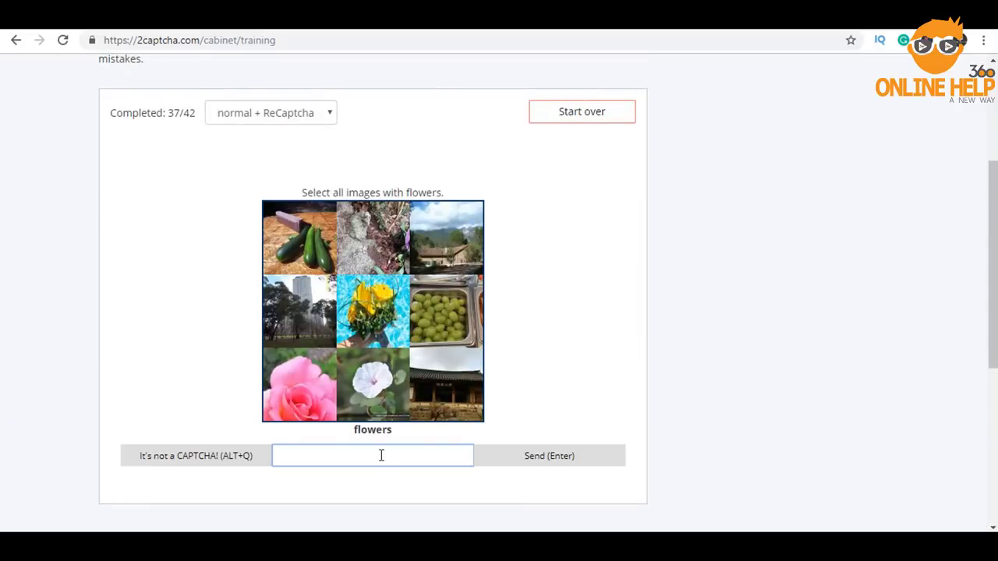
# Send 578 for the flowers captcha and 9ab for the street signs captcha
pyautogui.write('578')
pyautogui.click(561, 460)
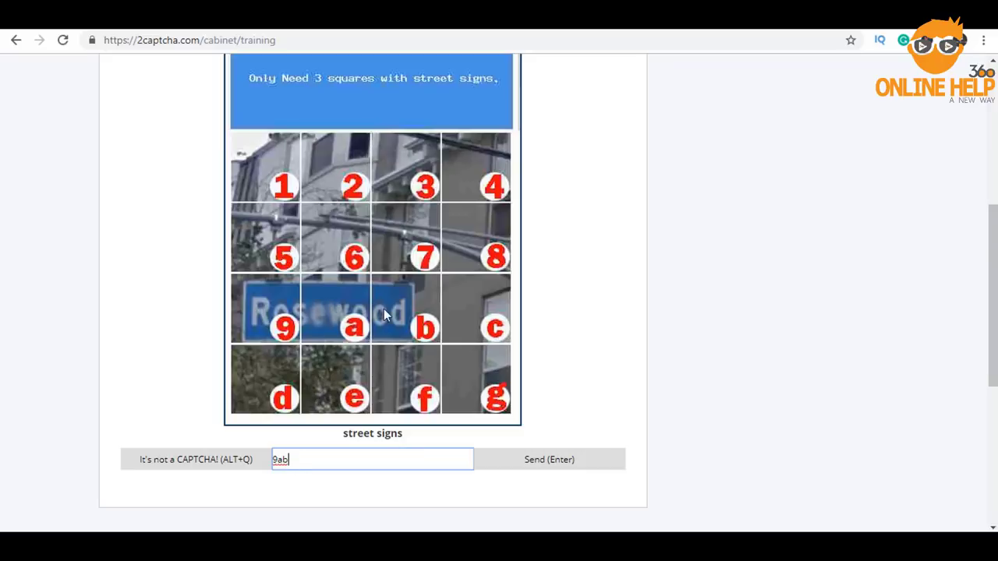
pyautogui.click(548, 464)
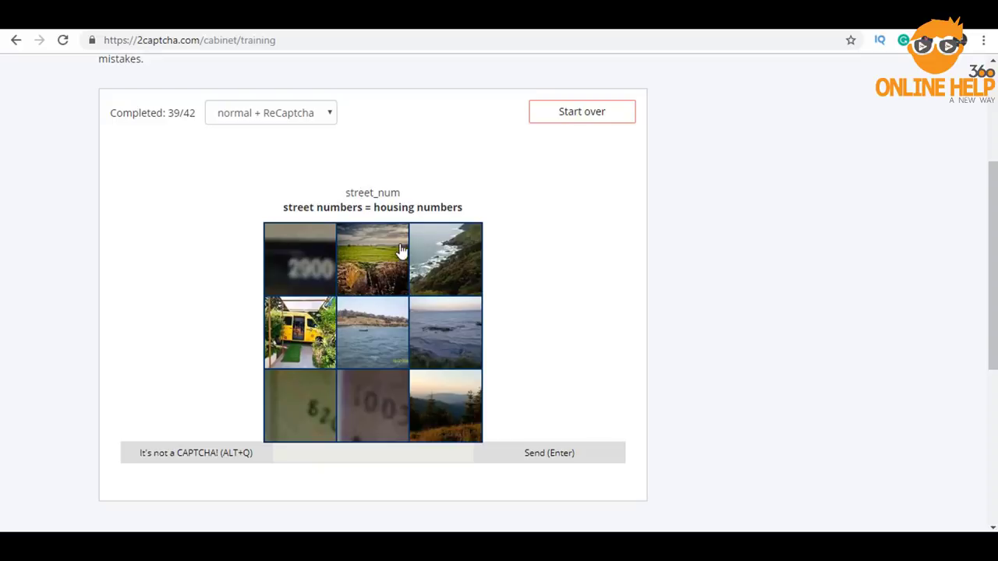
# Select the housing-number squares 1, 7 and 8 in the street_num captcha and send the answer
pyautogui.click(304, 257)
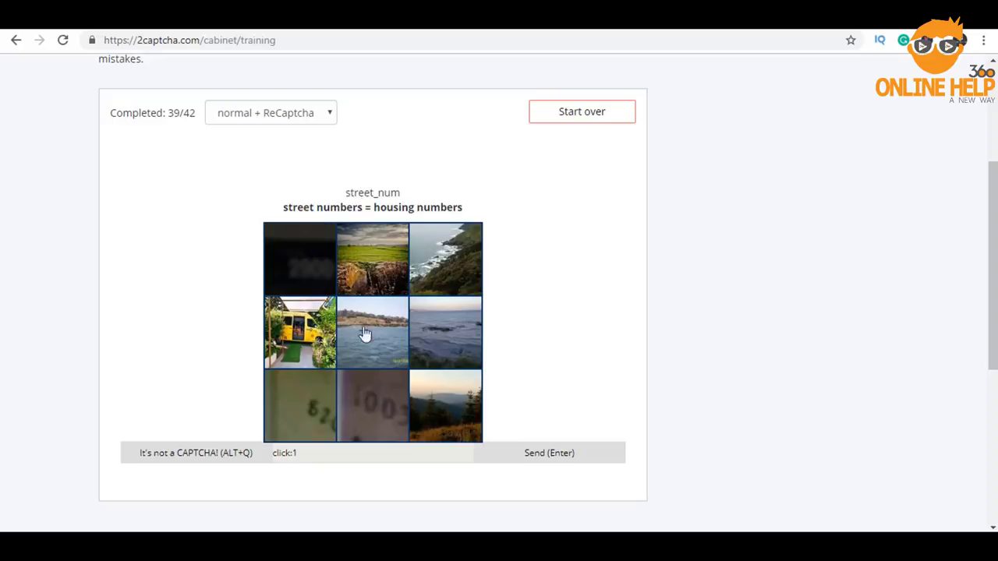
pyautogui.click(315, 407)
pyautogui.click(366, 409)
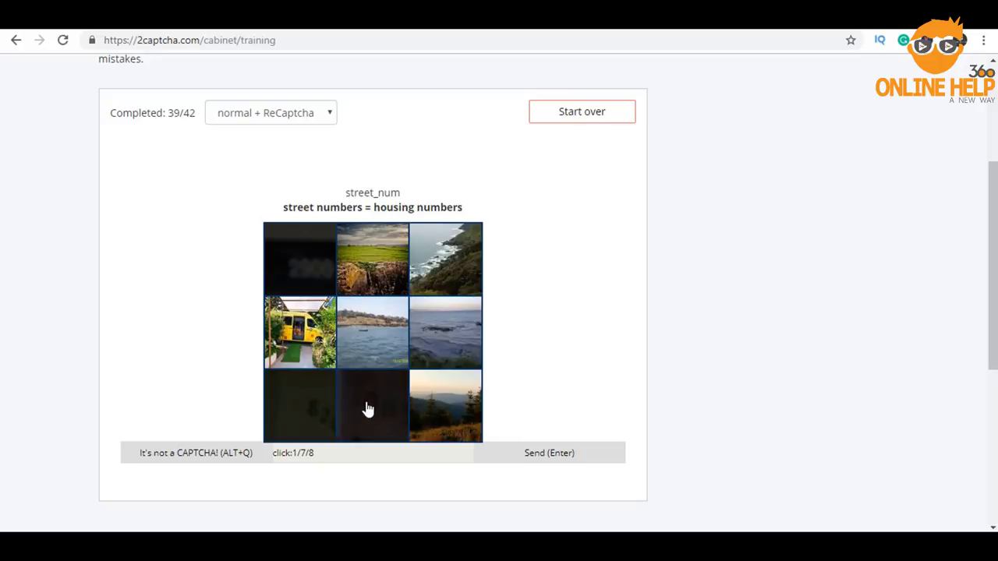
pyautogui.click(558, 460)
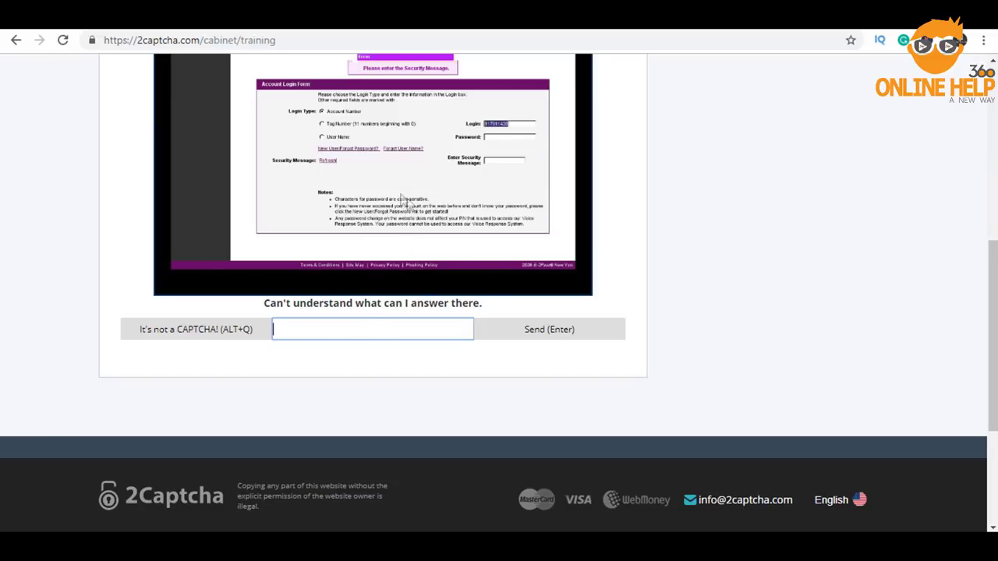
# Mark the account login form image as not being a captcha
pyautogui.scroll(2, 436, 223)
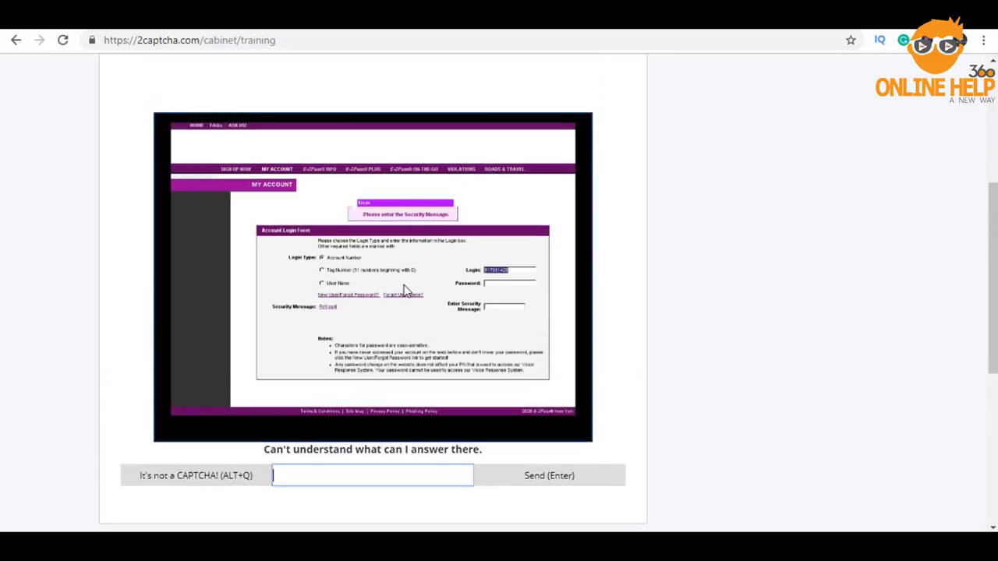
pyautogui.scroll(-1, 318, 364)
pyautogui.click(199, 403)
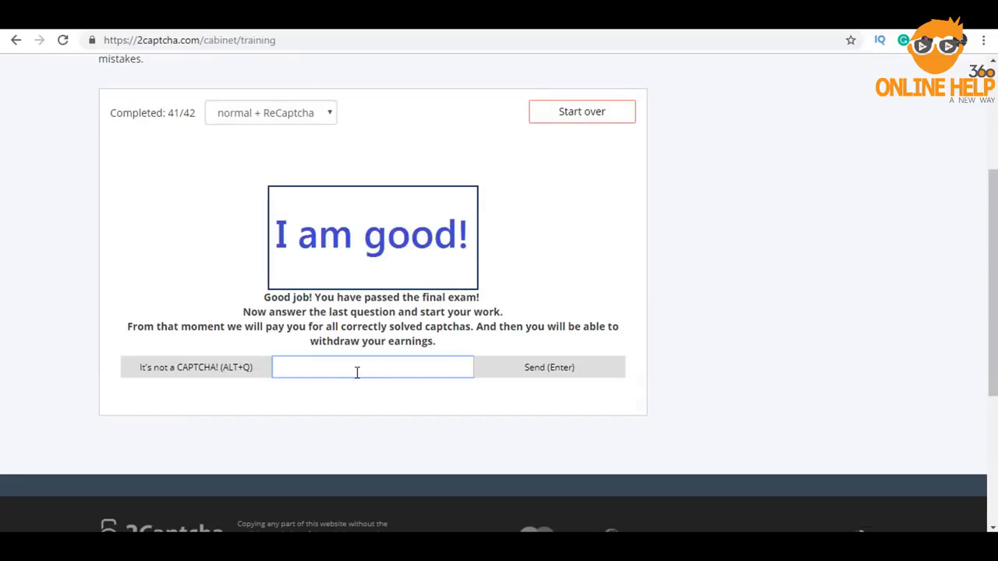
# Answer the last training question with "I am good!" and agree with the Terms to start working
pyautogui.write('I am good!')
pyautogui.click(554, 371)
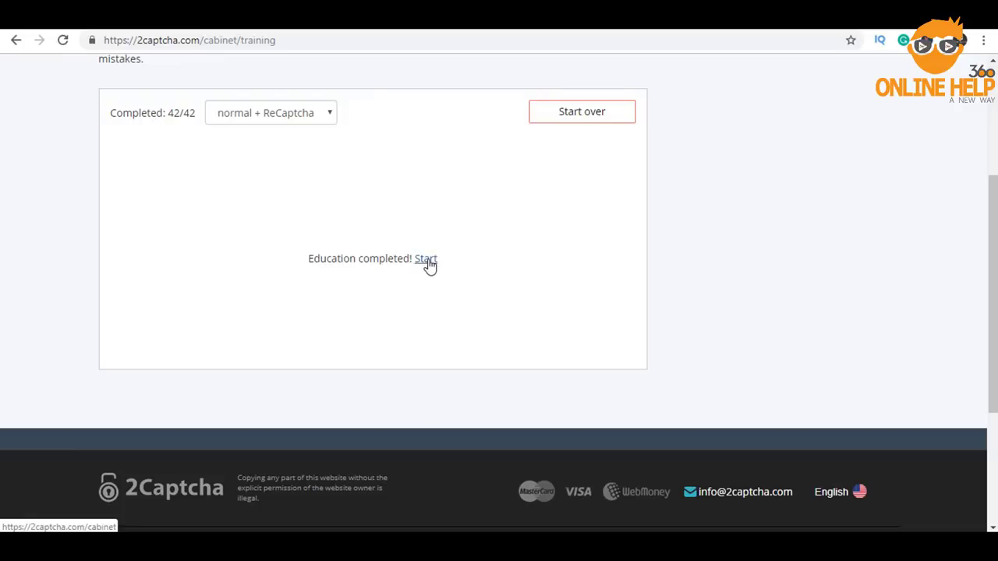
pyautogui.click(428, 262)
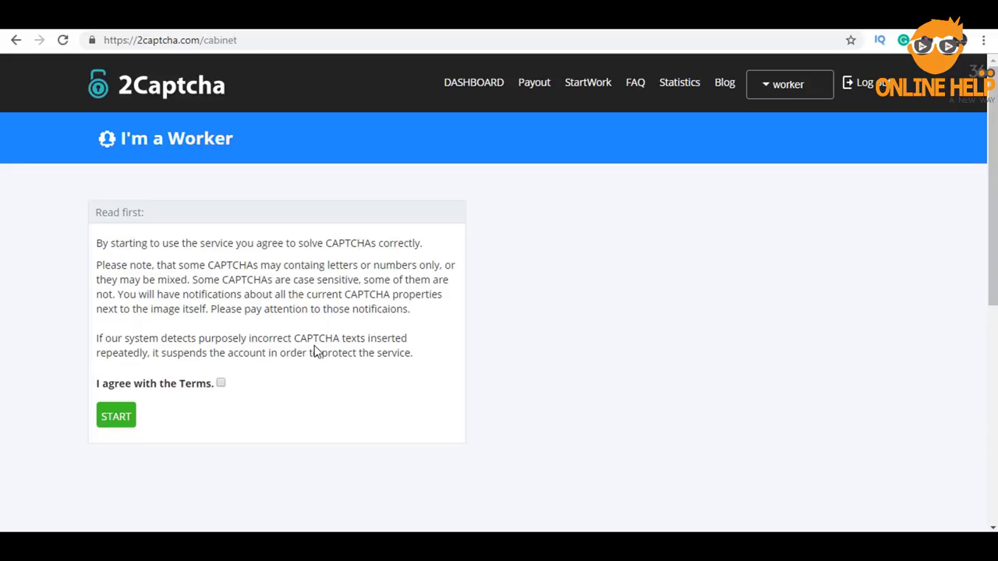
pyautogui.click(221, 384)
pyautogui.click(112, 418)
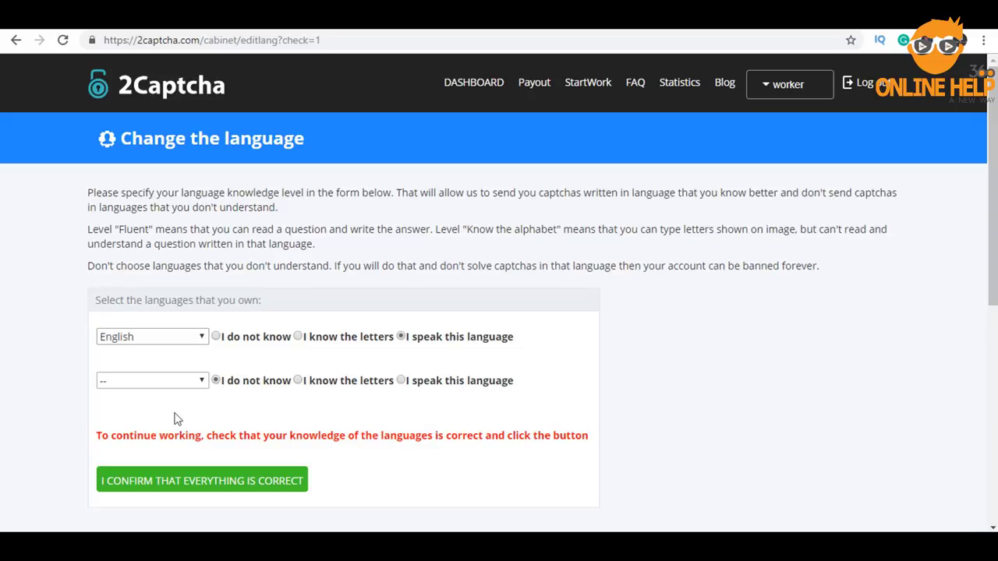
# Add Bengali as a second language at the "I speak this language" level and confirm the language settings
pyautogui.click(191, 380)
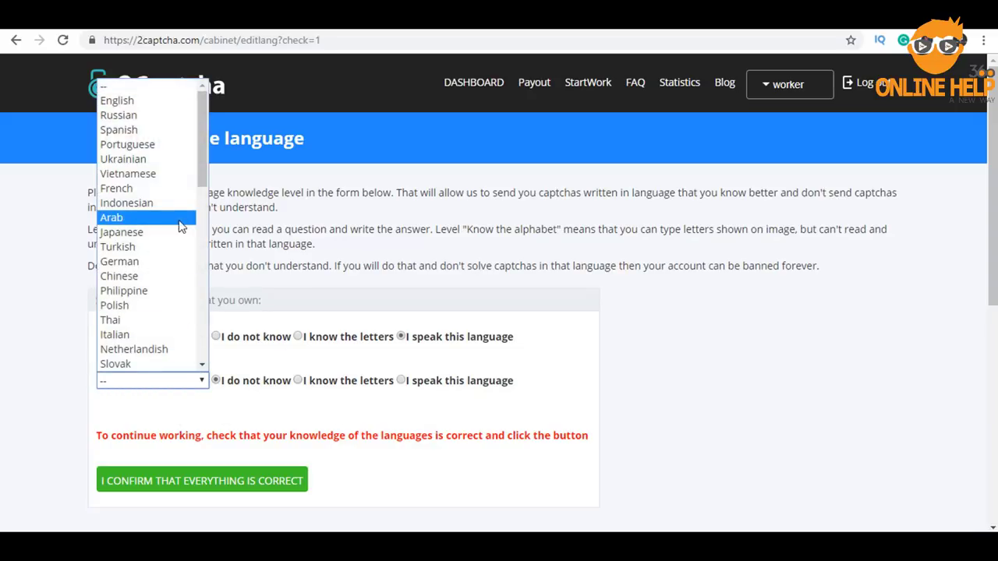
pyautogui.scroll(-3, 160, 156)
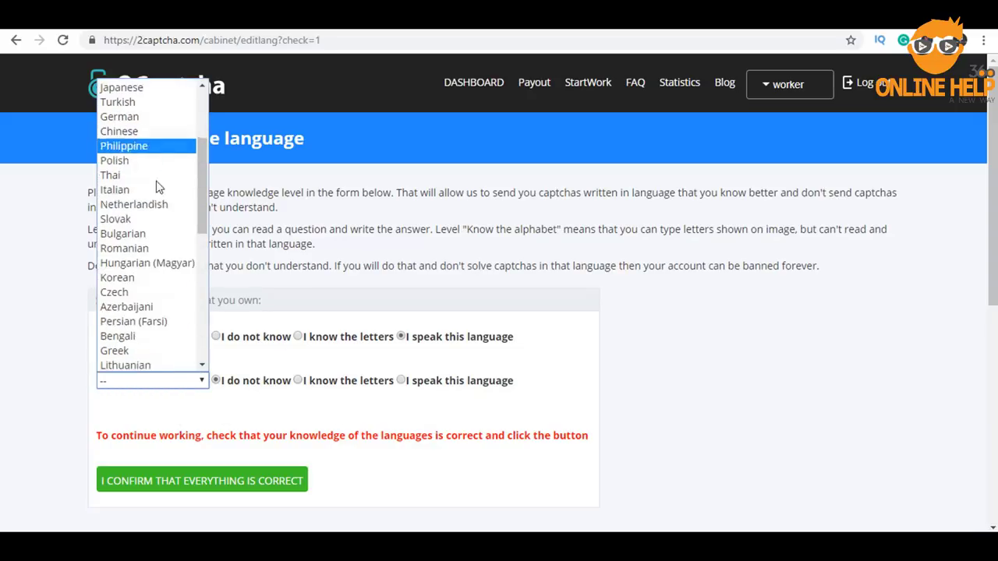
pyautogui.click(140, 335)
pyautogui.click(402, 381)
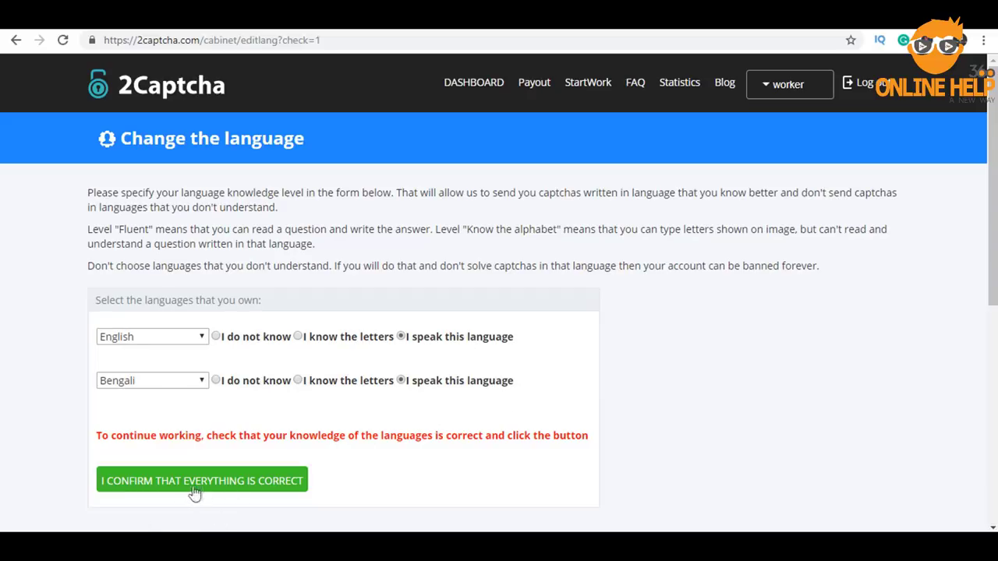
pyautogui.scroll(-2, 385, 481)
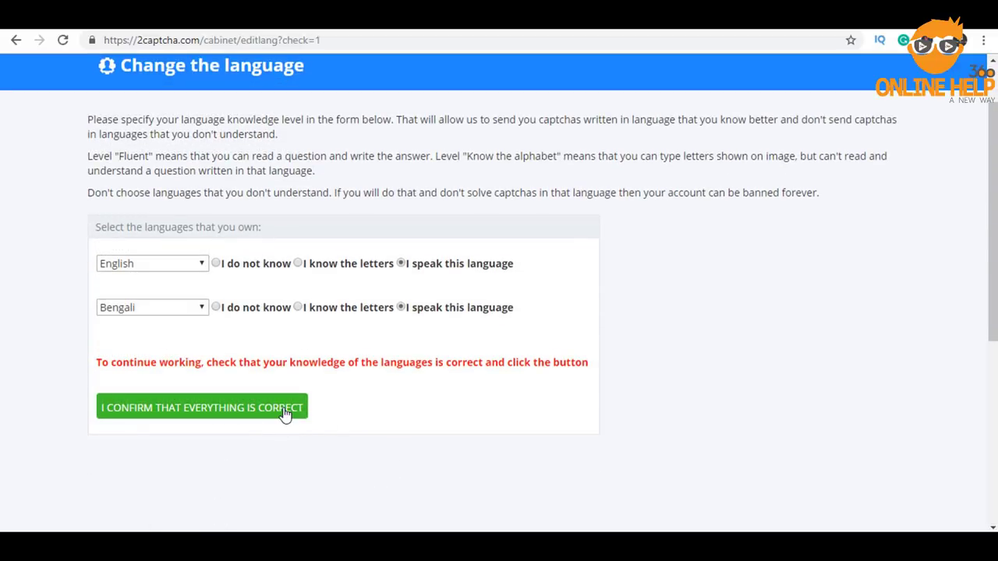
pyautogui.click(285, 414)
# Examine the session earnings, entered captcha count, mistake counter and available captcha types on the worker page
pyautogui.scroll(-2, 379, 397)
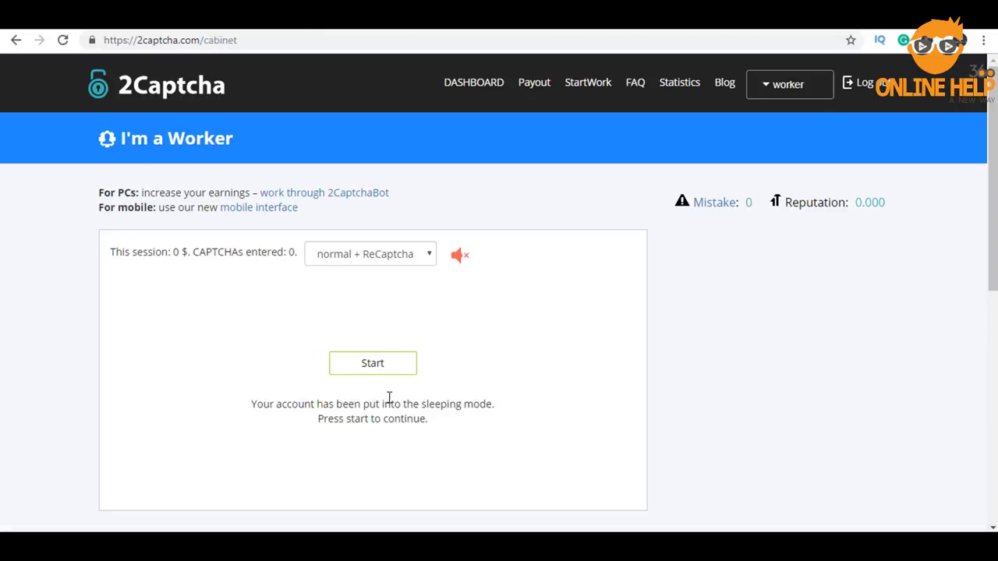
pyautogui.scroll(-1, 458, 307)
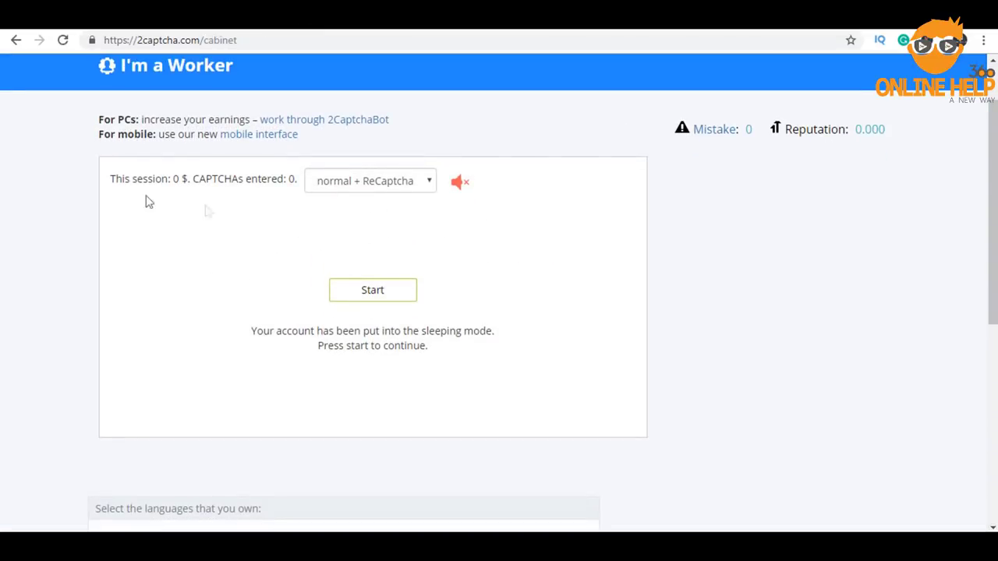
pyautogui.moveTo(110, 178); pyautogui.dragTo(294, 179)
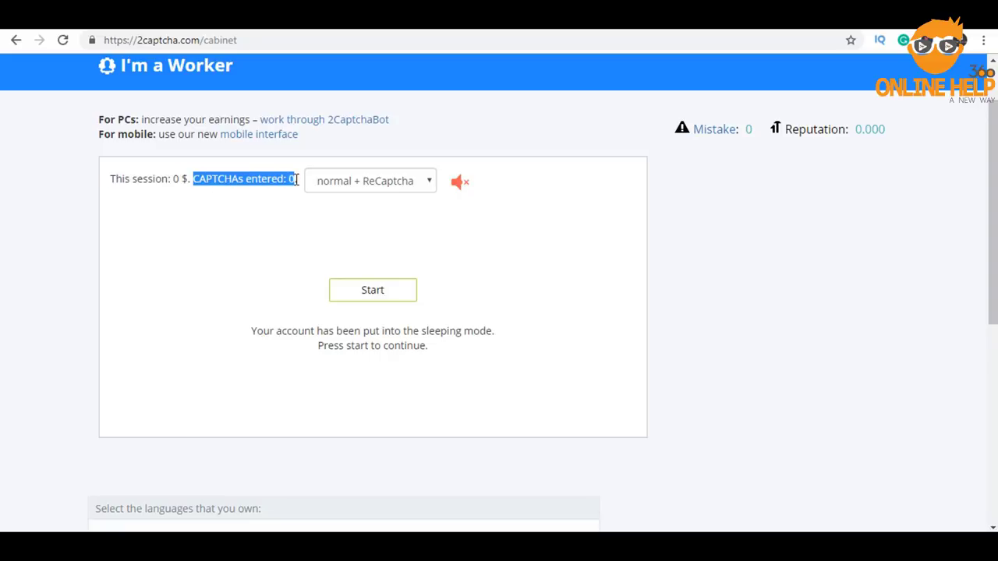
pyautogui.click(252, 174)
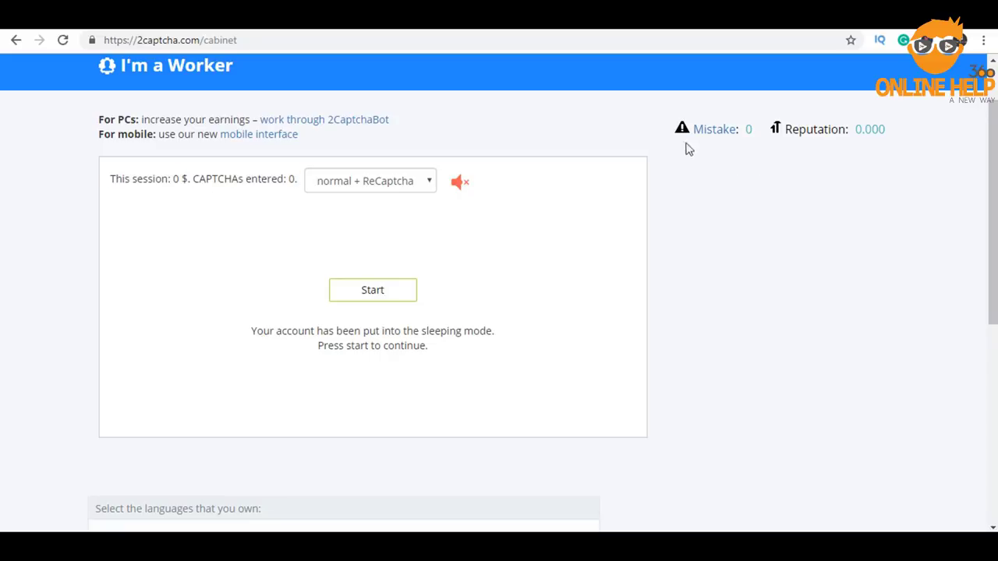
pyautogui.moveTo(696, 134); pyautogui.dragTo(758, 148)
pyautogui.click(403, 182)
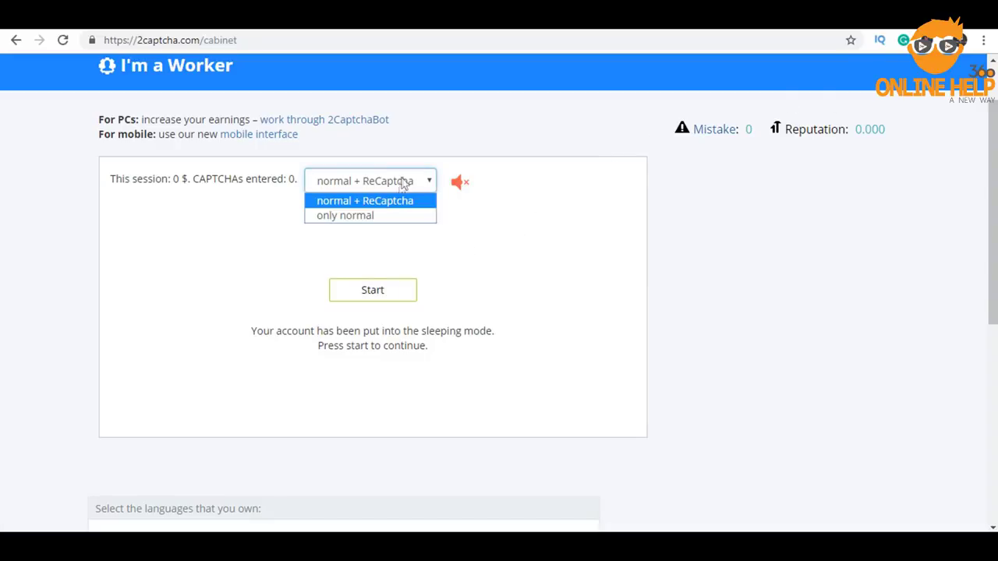
pyautogui.click(548, 248)
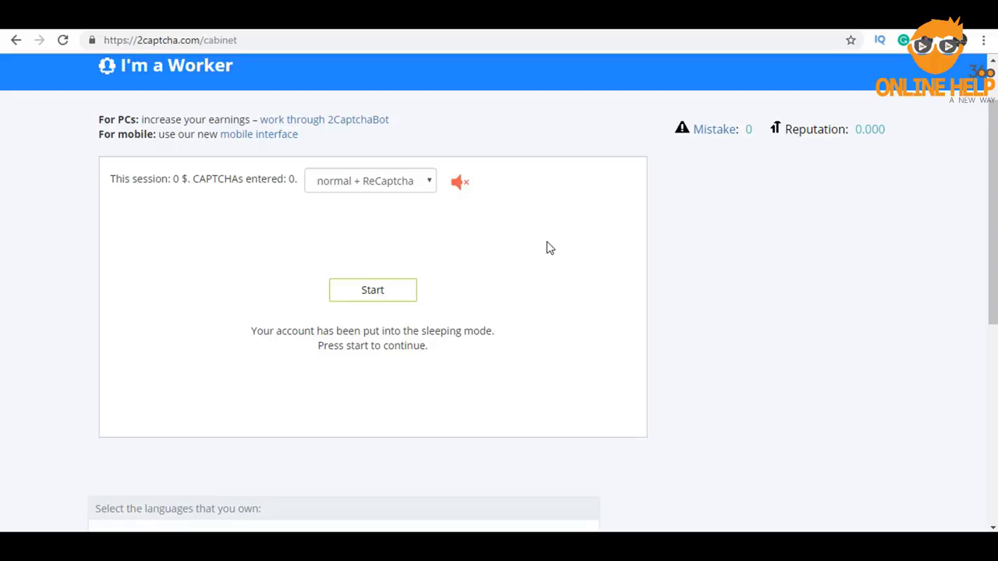
pyautogui.click(404, 187)
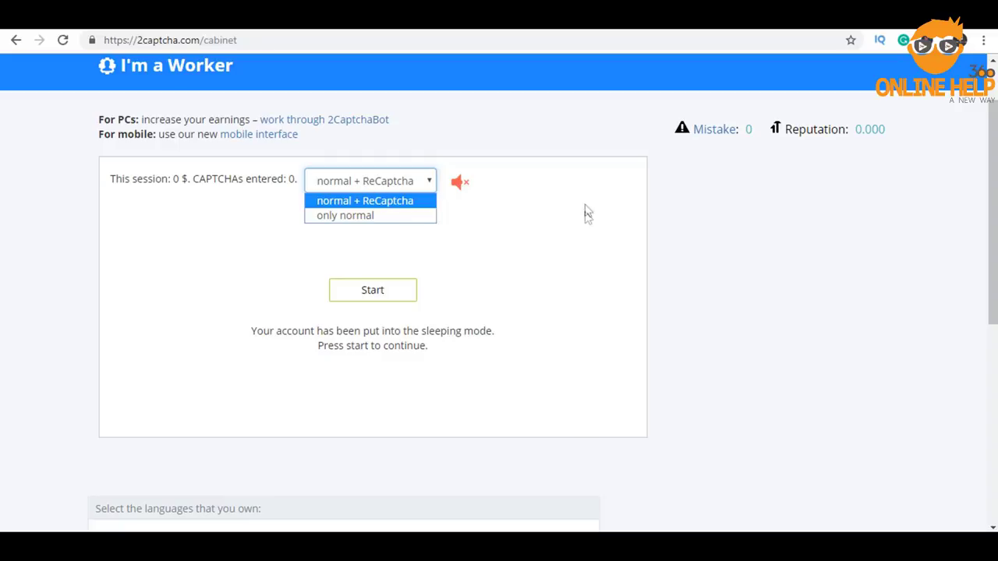
pyautogui.scroll(2, 584, 218)
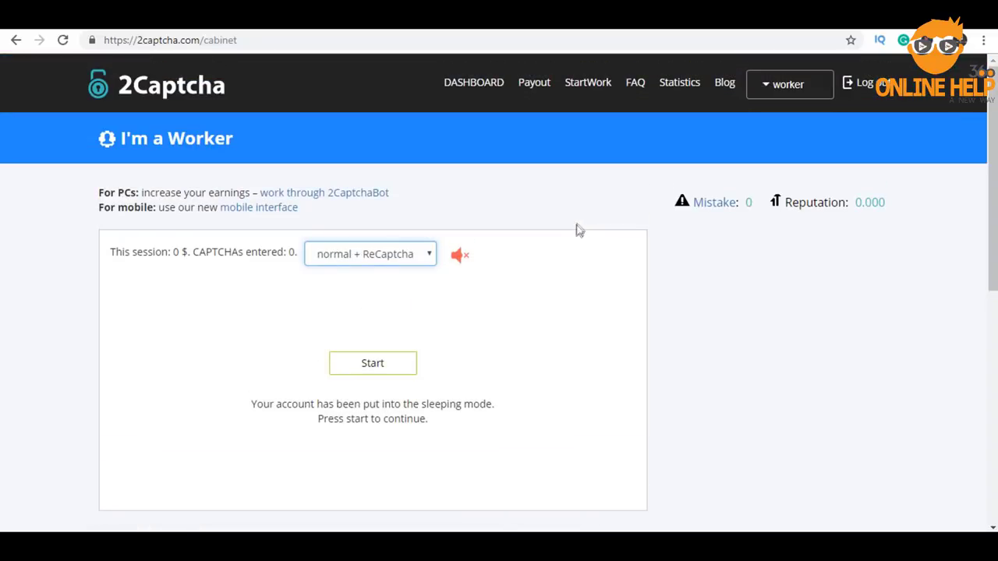
# Turn on the captcha sound notification and start the work session in normal + ReCaptcha mode
pyautogui.click(456, 258)
pyautogui.click(459, 257)
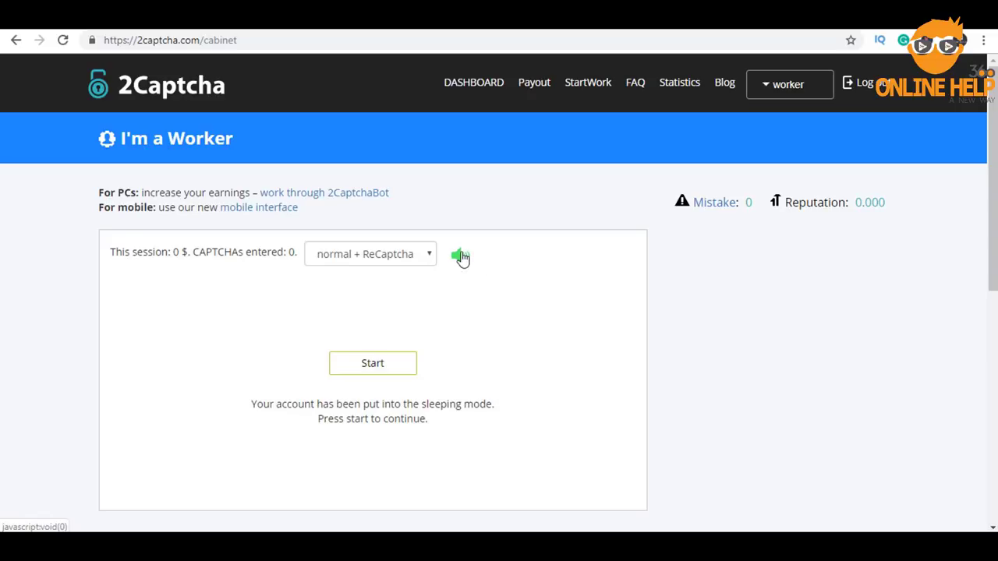
pyautogui.click(460, 256)
pyautogui.click(461, 258)
pyautogui.click(380, 365)
# Answer the first paid captcha with XJwJLr and send it
pyautogui.scroll(-1, 561, 317)
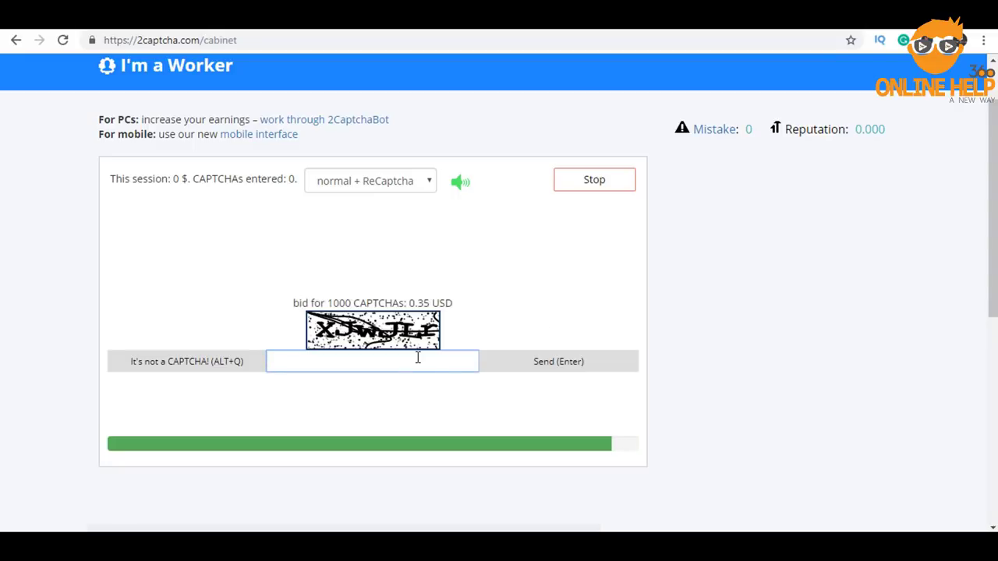
pyautogui.write('XJwJLr')
pyautogui.press('BackSpace')
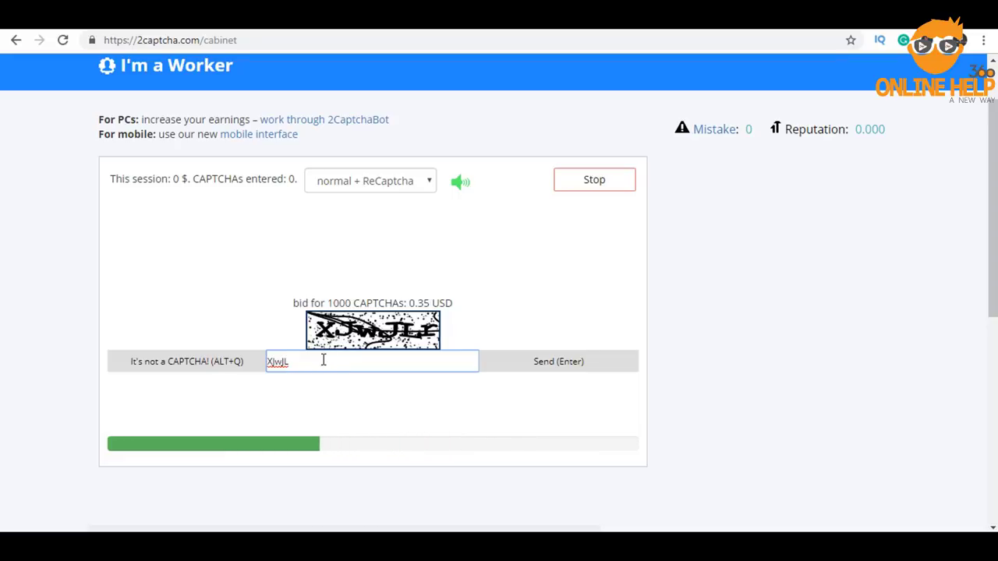
pyautogui.write('5')
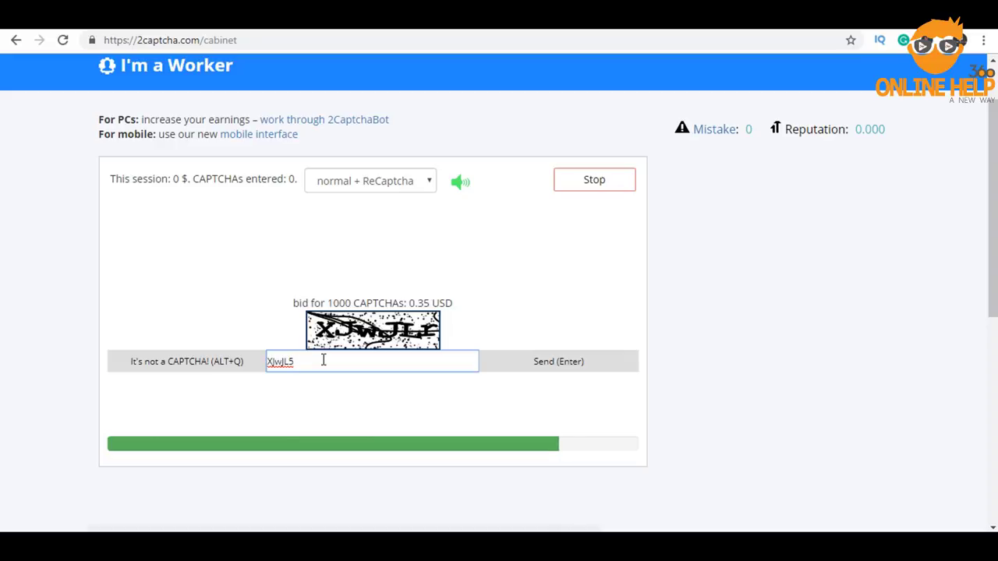
pyautogui.press('BackSpace')
pyautogui.write('r')
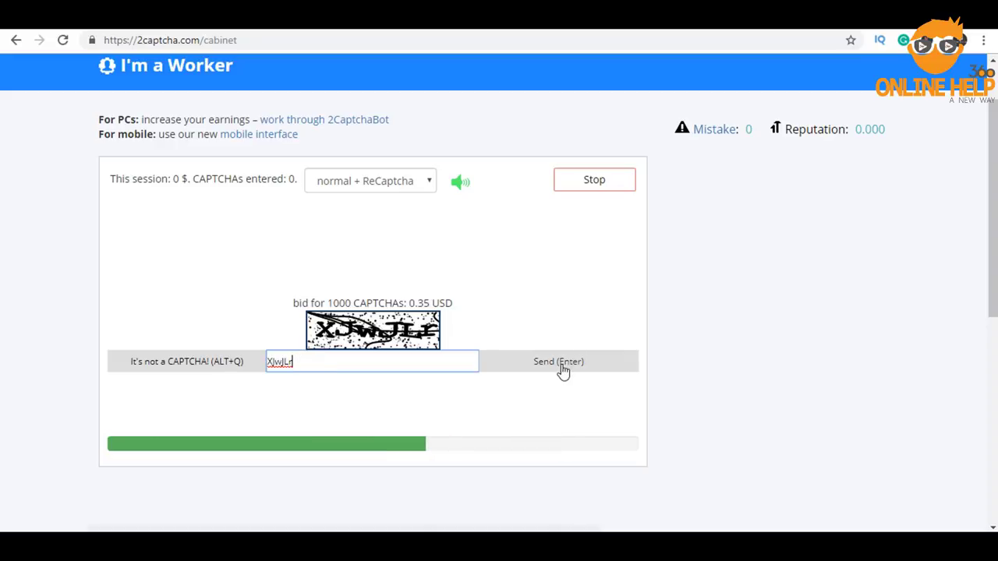
pyautogui.click(563, 368)
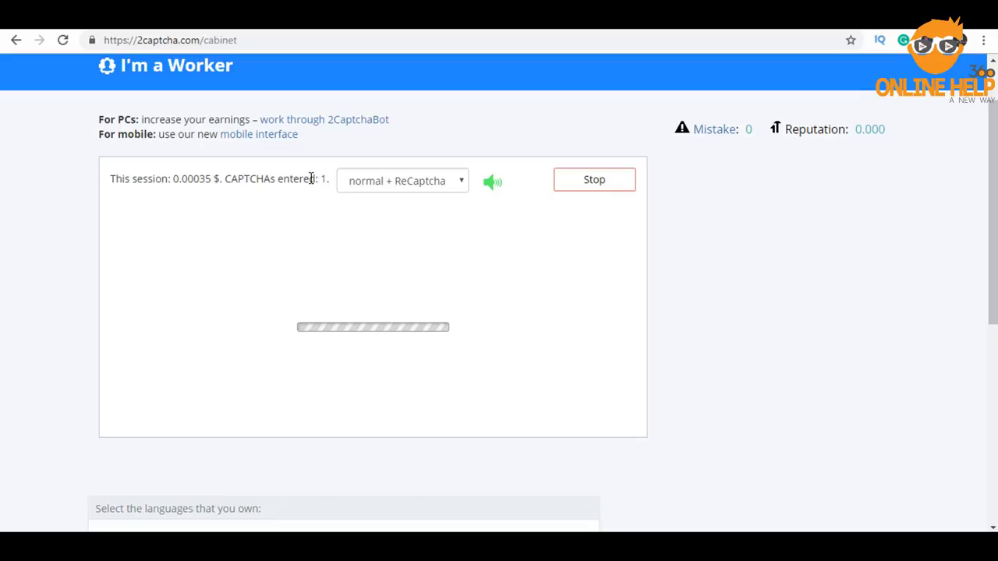
# Answer the maroon 113/9 captcha and send it, and send bk2yrr for the following captcha
pyautogui.moveTo(112, 178); pyautogui.dragTo(209, 179)
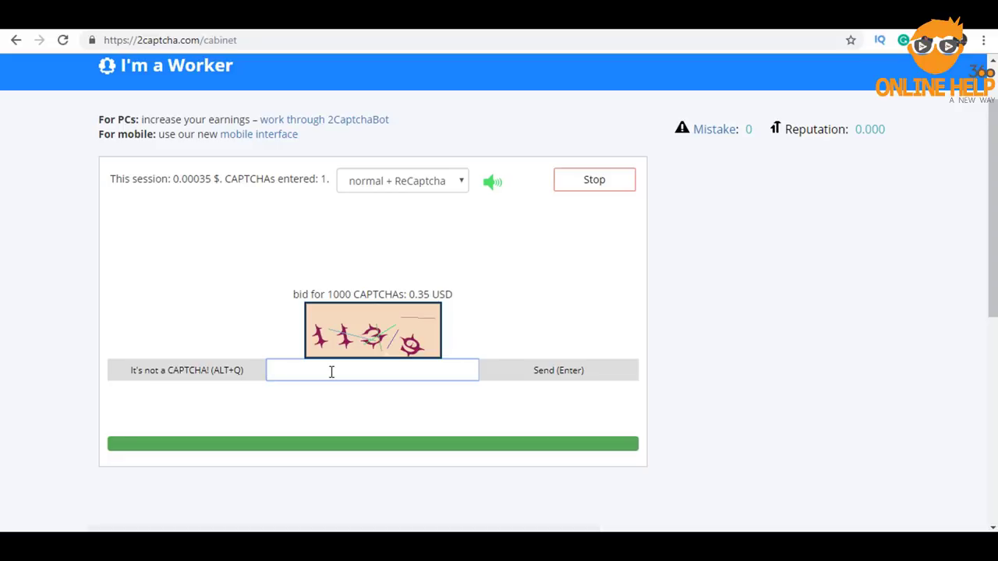
pyautogui.write('39')
pyautogui.press('Return')
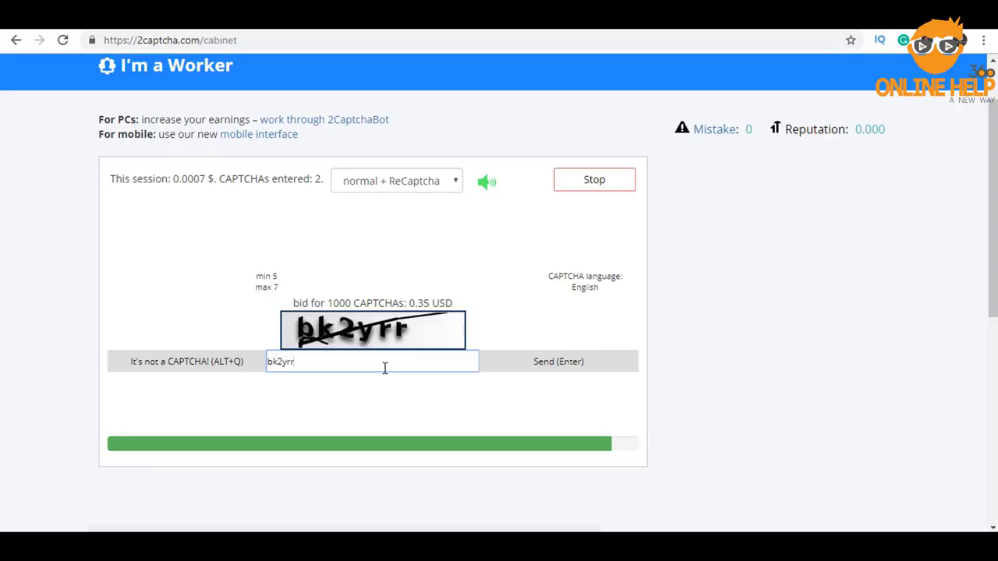
pyautogui.press('Return')
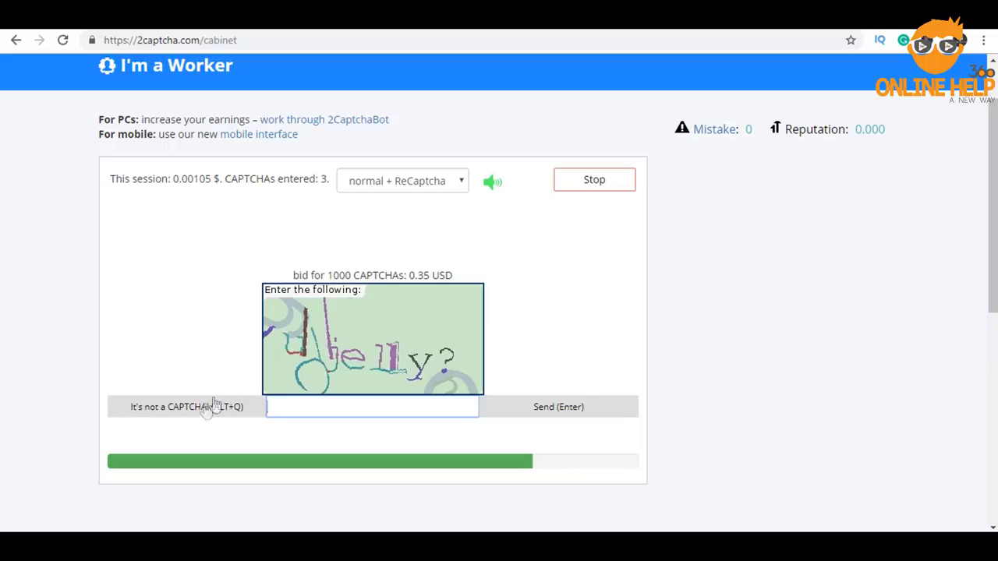
# Mark the garbled "Enter the following" image as not being a captcha and stop the work session
pyautogui.click(191, 413)
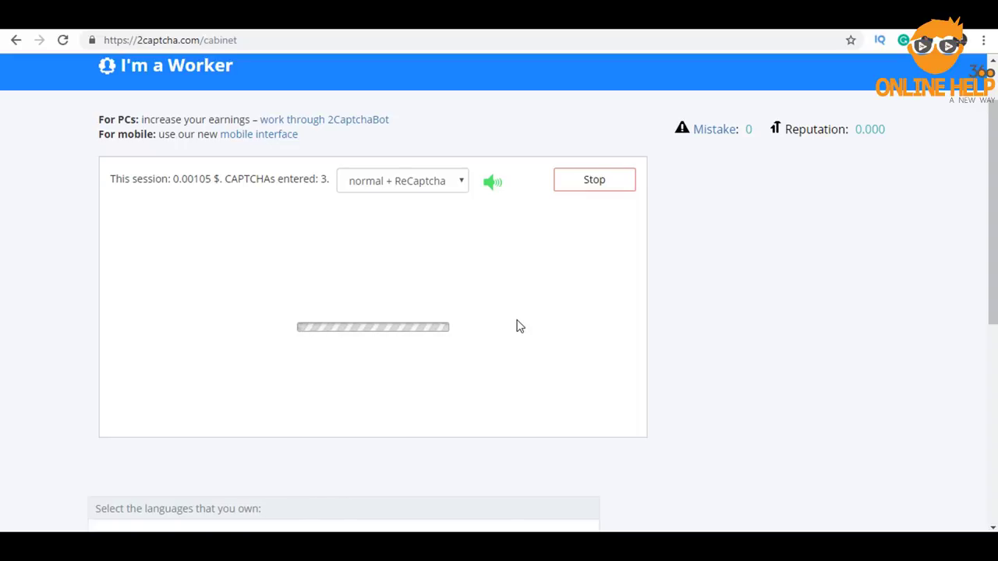
pyautogui.click(602, 185)
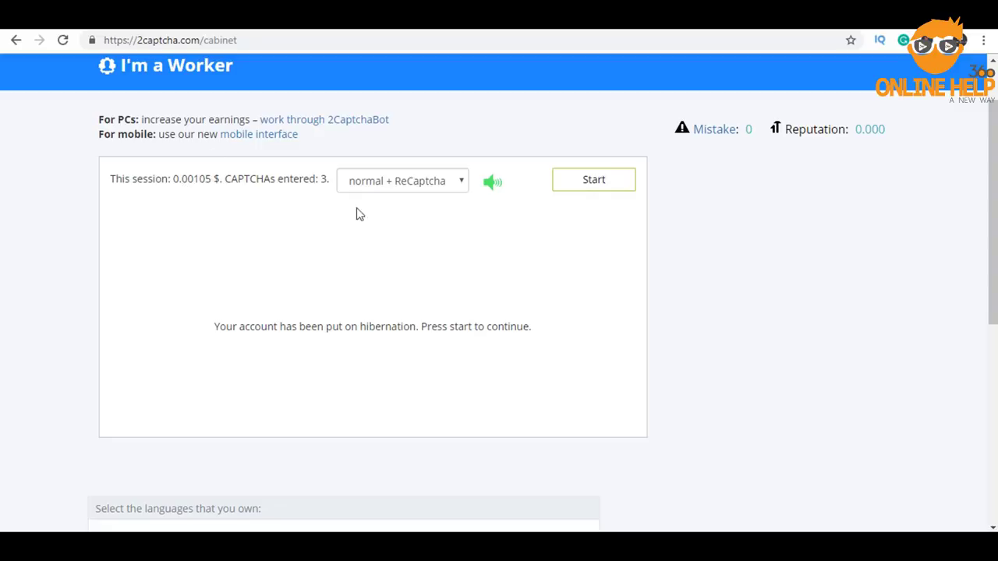
# Open the payout page and compare the minimum balance, fee and payment time for WebMoney, Perfect Money and Bitcoin
pyautogui.scroll(1, 651, 165)
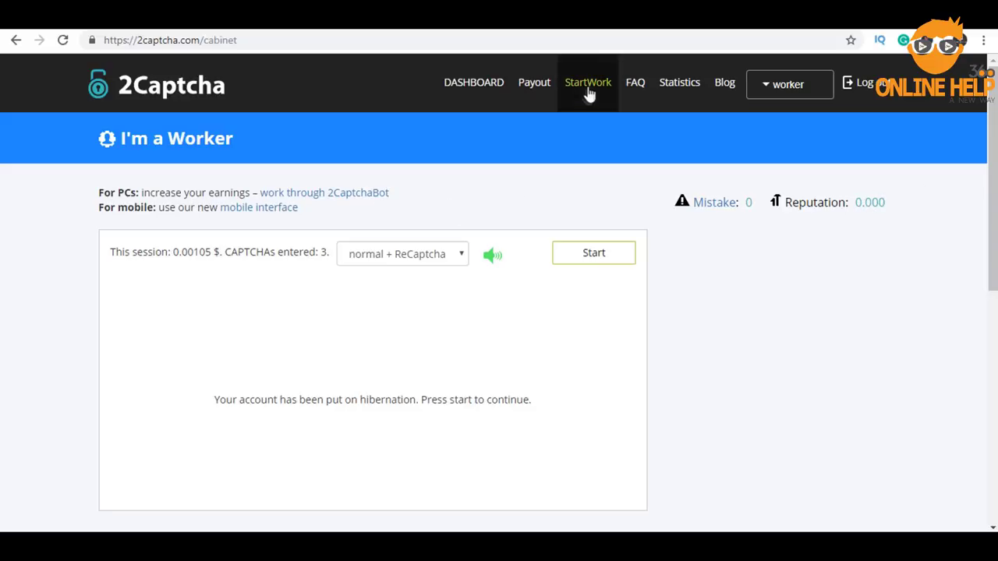
pyautogui.click(533, 89)
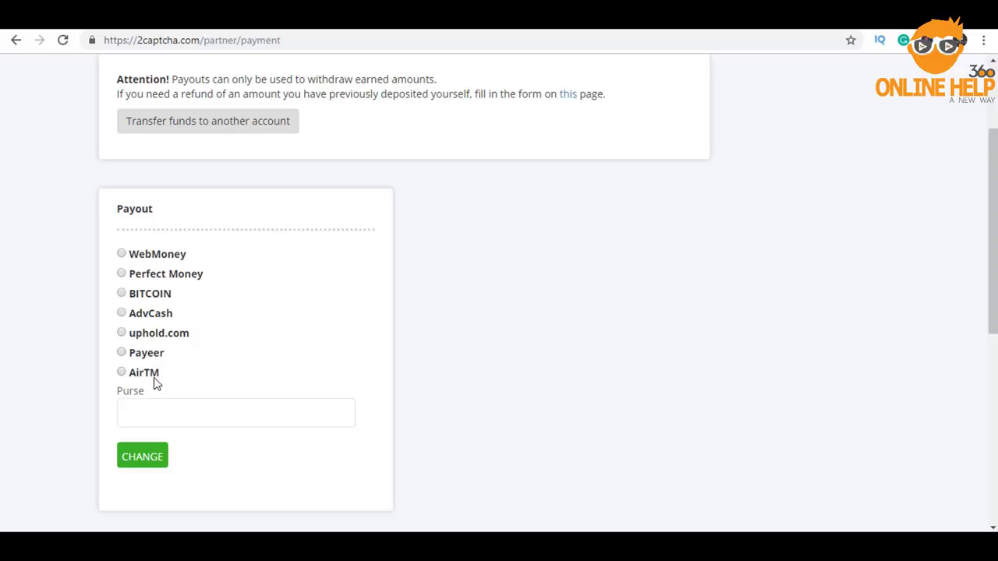
pyautogui.click(148, 257)
pyautogui.scroll(-1, 208, 259)
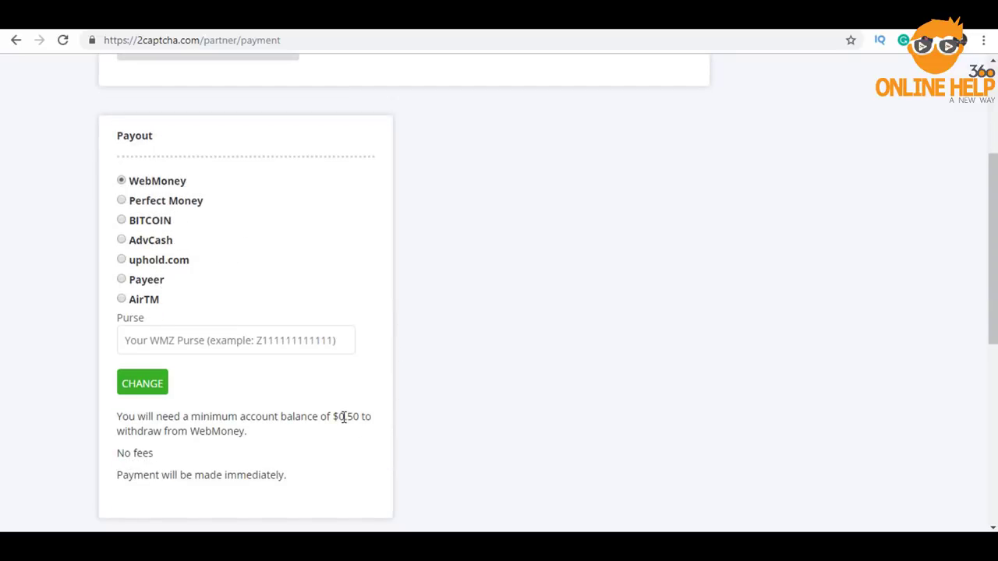
pyautogui.moveTo(340, 416); pyautogui.dragTo(367, 415)
pyautogui.click(159, 203)
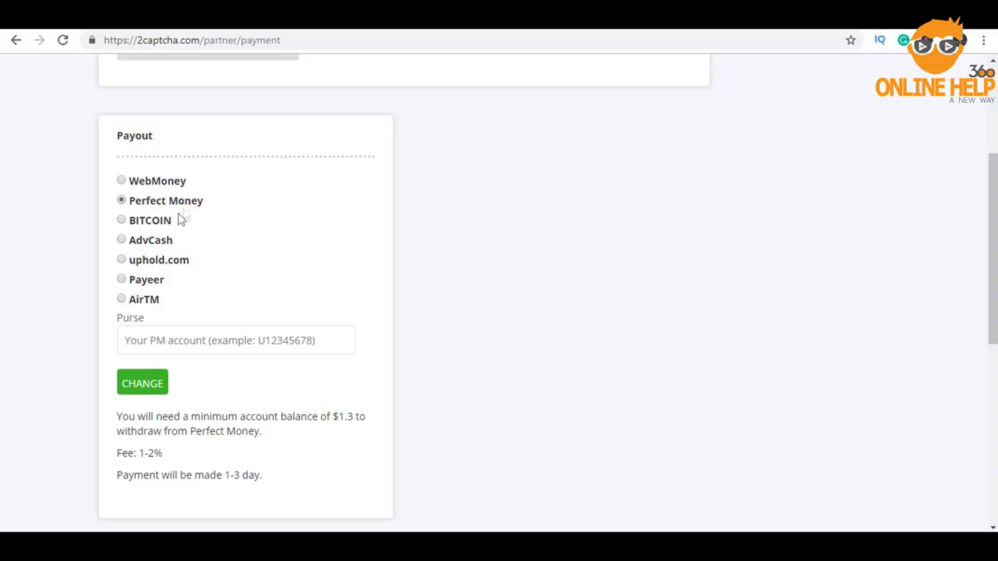
pyautogui.click(143, 224)
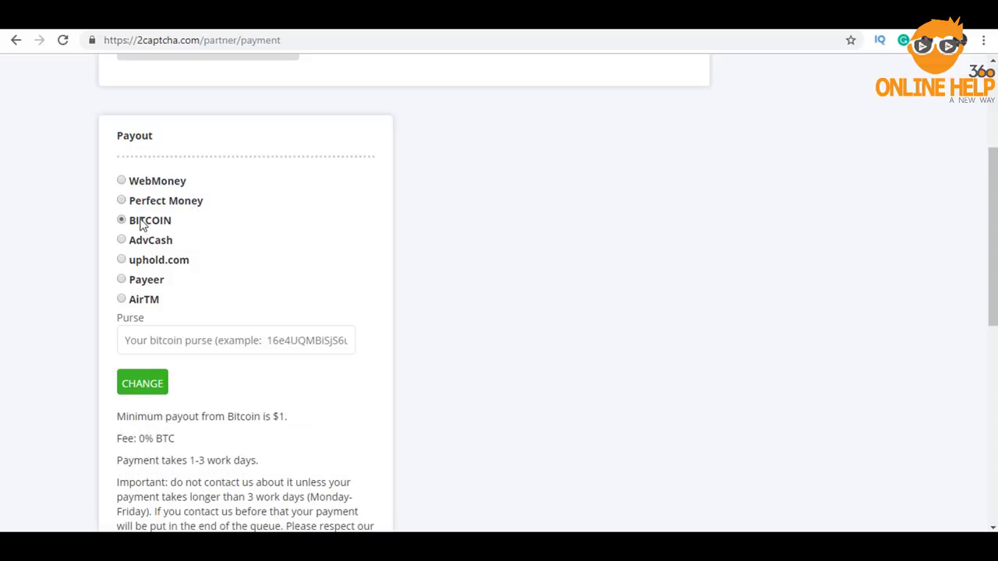
pyautogui.scroll(-2, 143, 224)
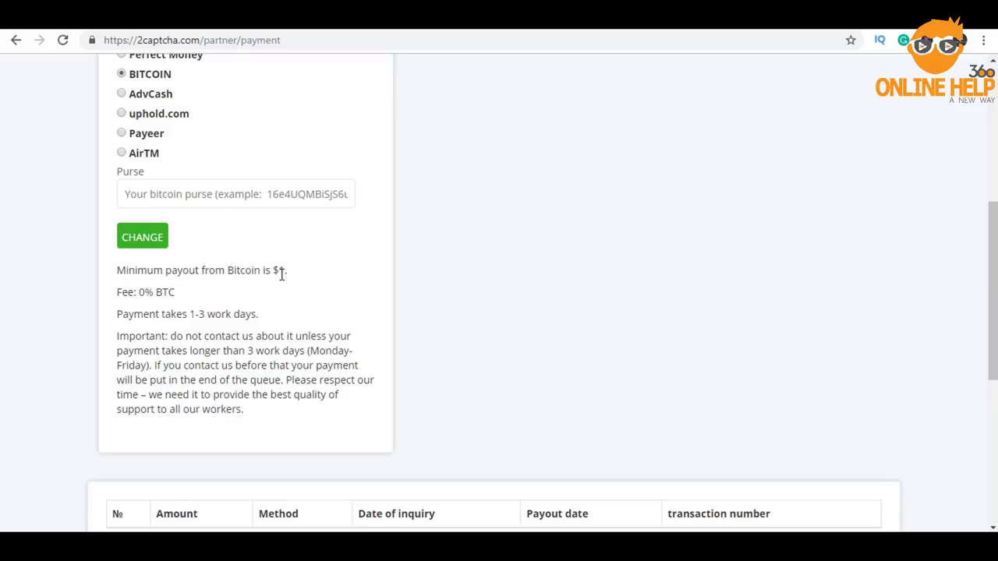
pyautogui.scroll(1, 239, 210)
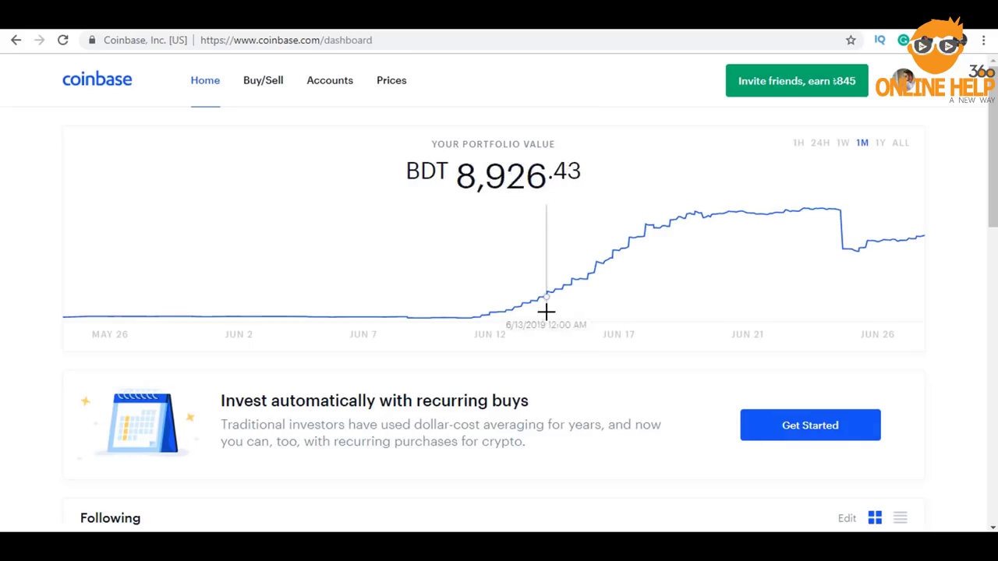
# Switch to the Coinbase dashboard and open the Bitcoin wallet from the portfolio to view its transaction history
pyautogui.scroll(-4, 538, 312)
pyautogui.scroll(-8, 530, 310)
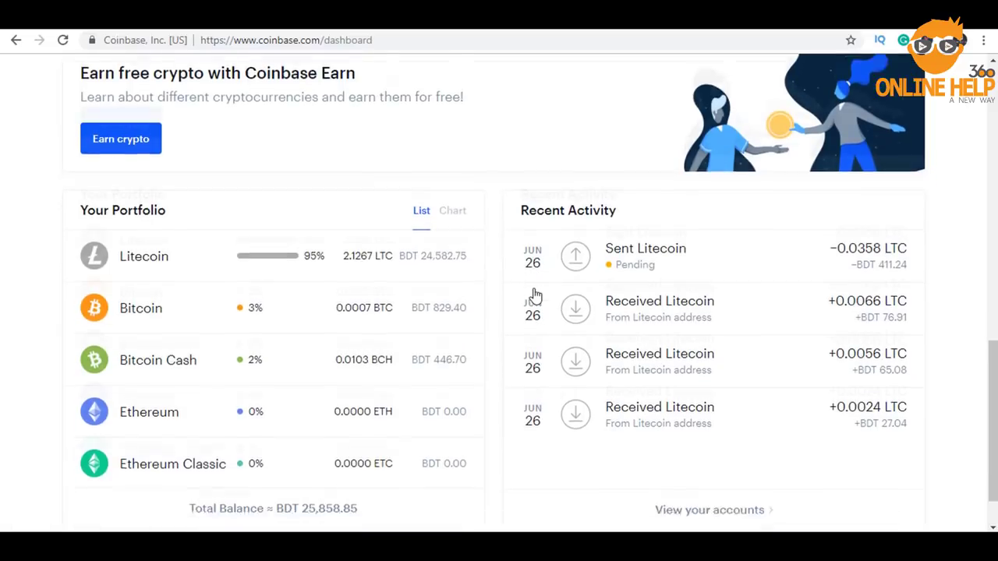
pyautogui.click(164, 250)
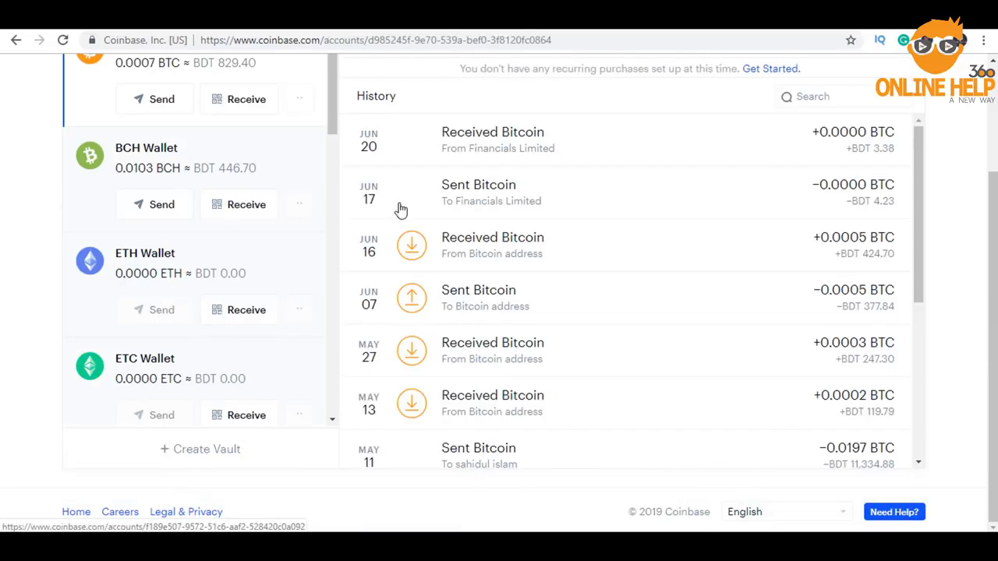
# Open the receive dialog for the BTC Wallet, acknowledge the Bitcoin-only notice and copy the wallet address
pyautogui.scroll(2, 628, 195)
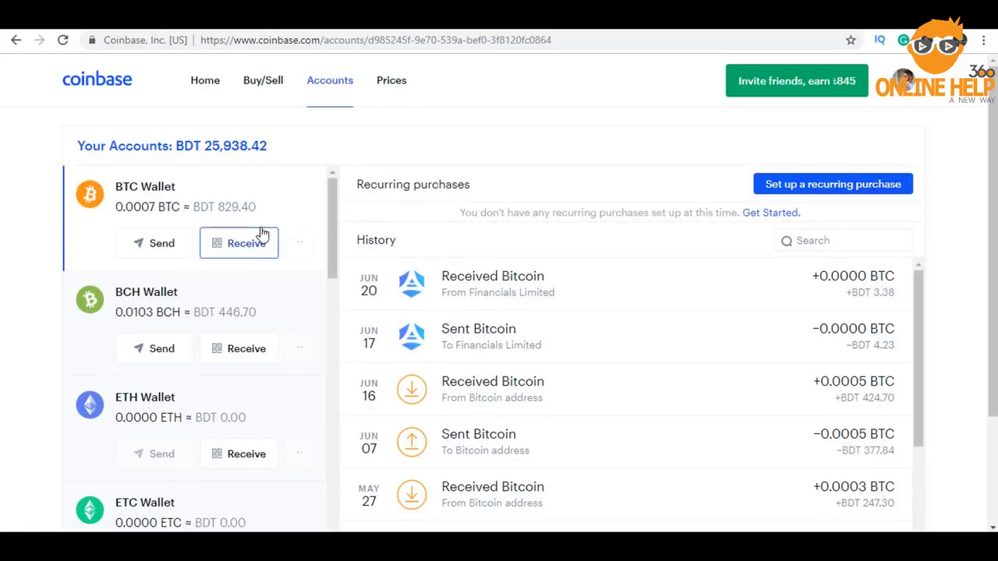
pyautogui.click(250, 244)
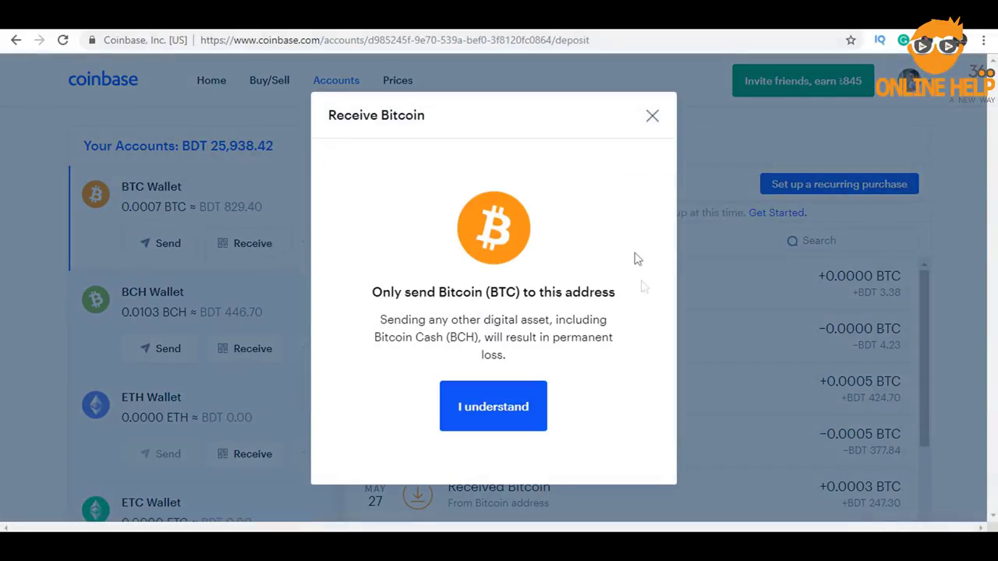
pyautogui.click(530, 403)
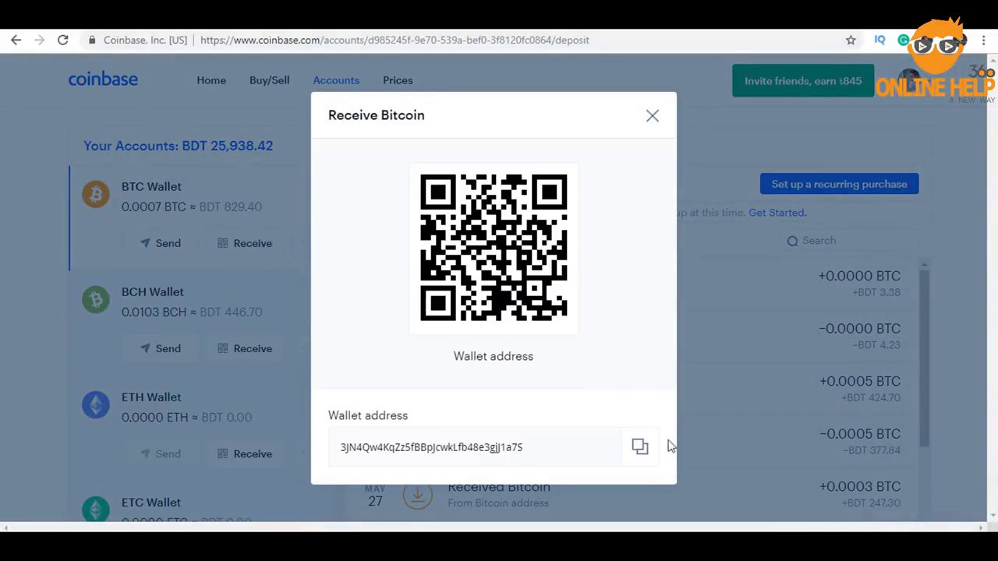
pyautogui.click(640, 447)
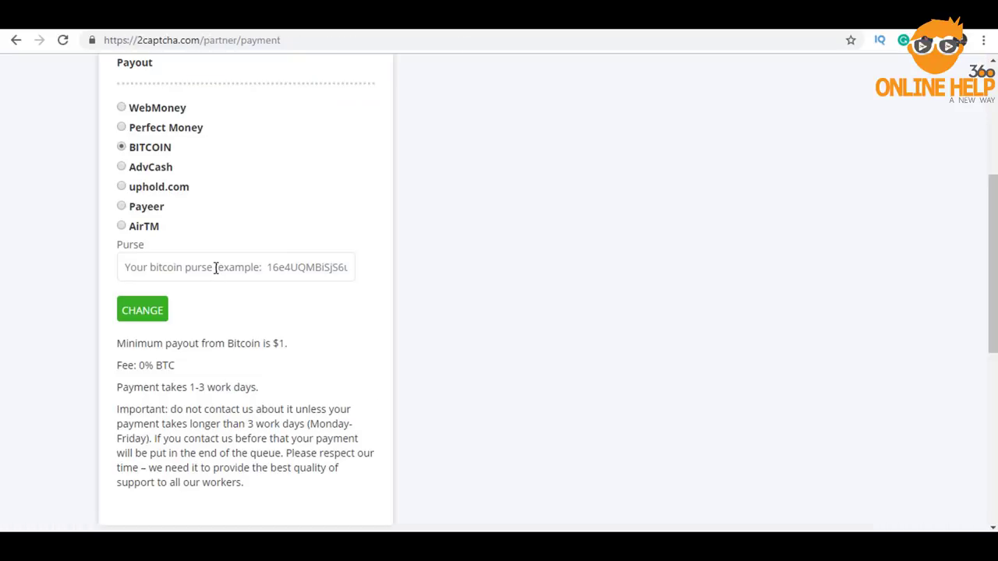
# Switch to the 2Captcha payout page, paste the copied wallet address as the Bitcoin purse and save the change
pyautogui.rightClick(217, 267)
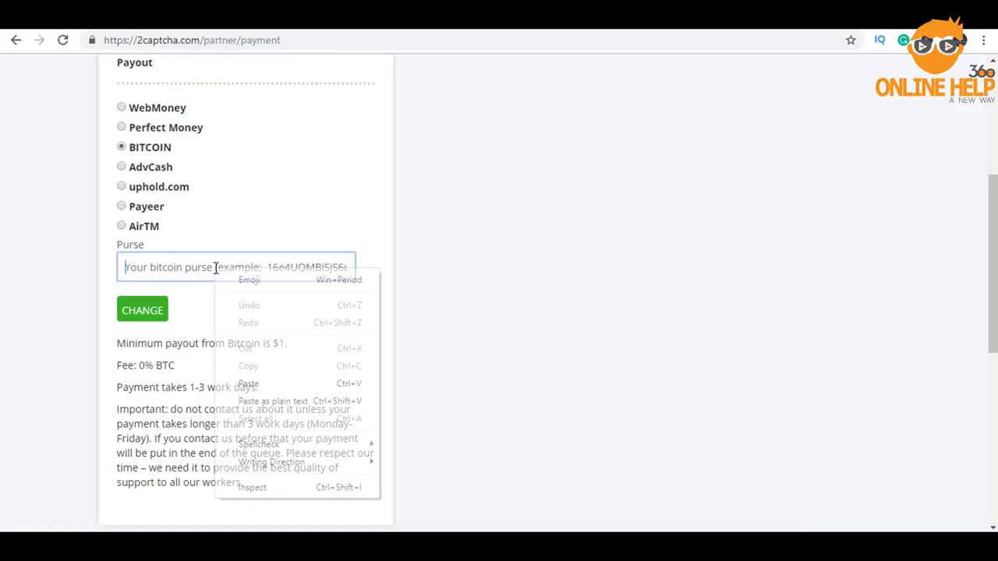
pyautogui.click(274, 383)
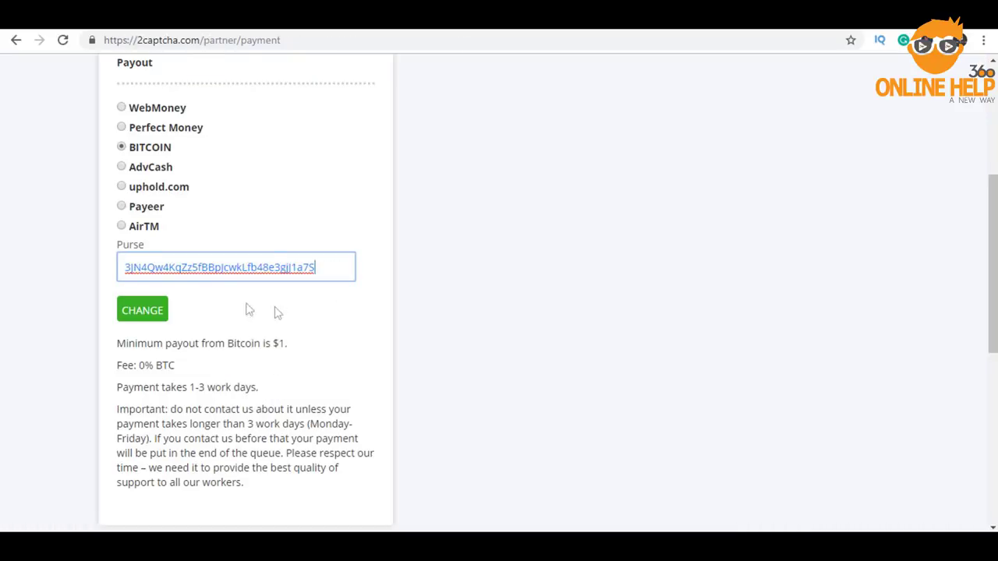
pyautogui.click(153, 314)
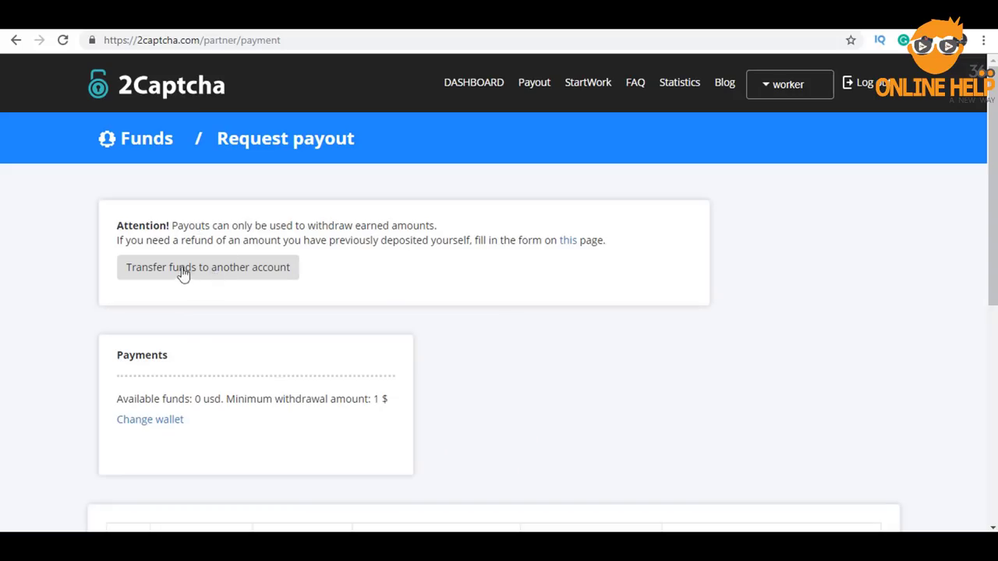
# Open the 2Captcha dashboard, check the earnings for today and June, and select the affiliate program's referral link
pyautogui.click(486, 88)
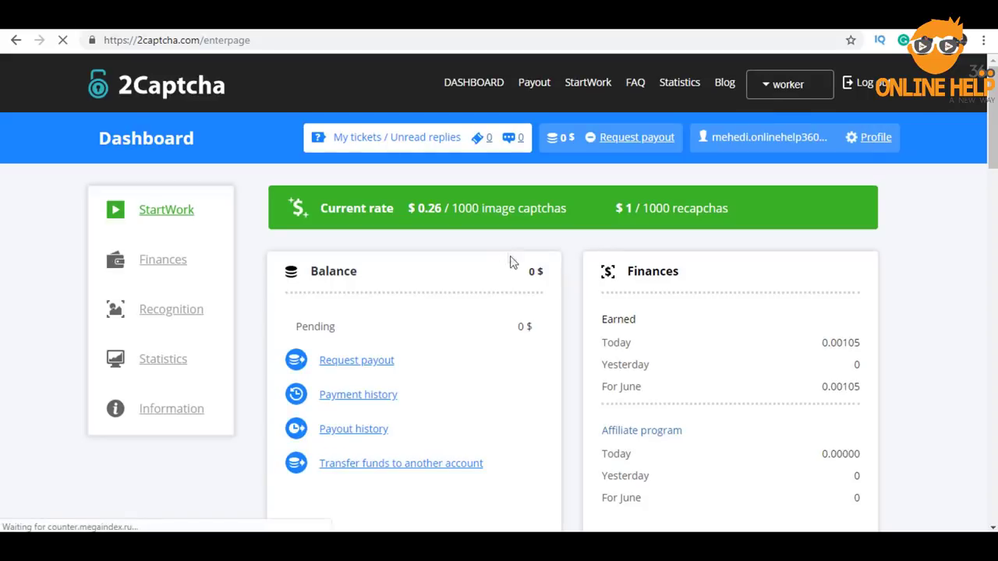
pyautogui.scroll(-1, 506, 267)
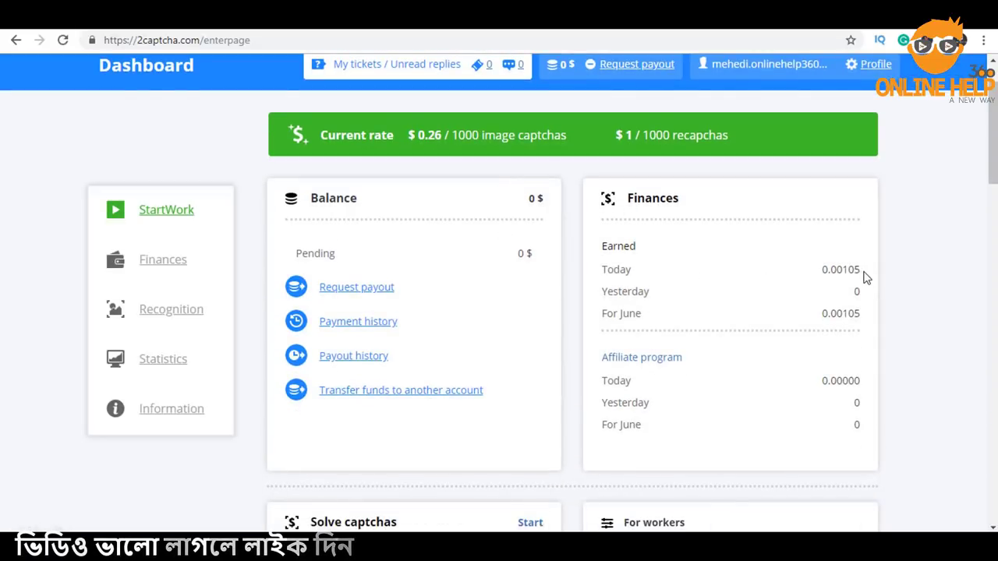
pyautogui.moveTo(828, 314); pyautogui.dragTo(860, 314)
pyautogui.scroll(-7, 764, 288)
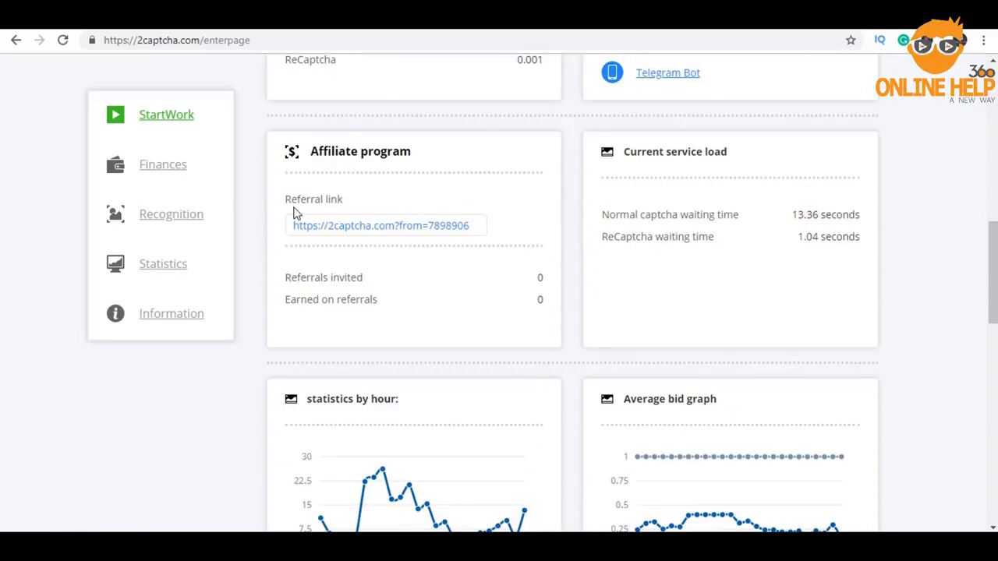
pyautogui.tripleClick(474, 226)
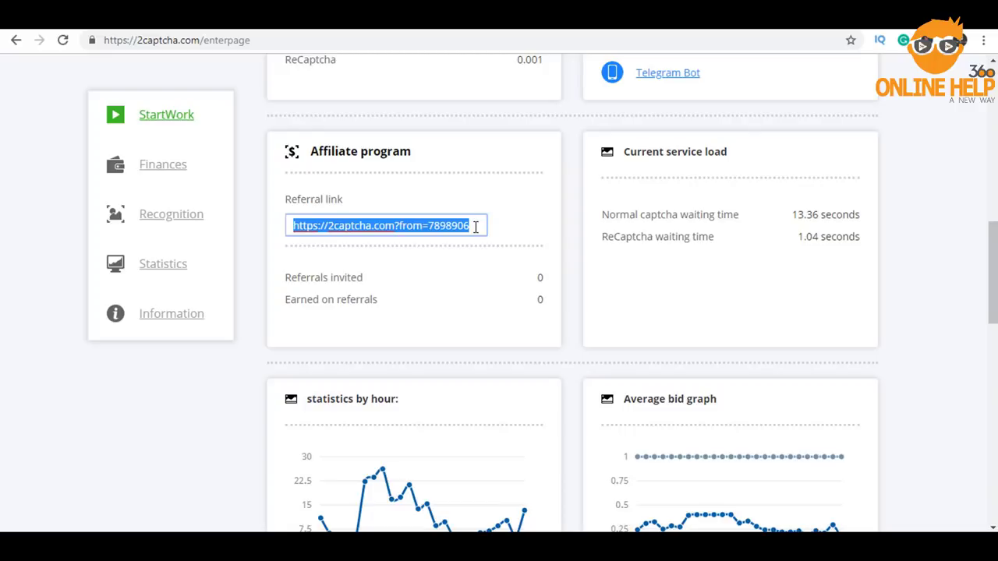
# Look through the dashboard's balance, captcha solving, worker tools, hourly statistics, bid graph and FAQ sections
pyautogui.scroll(10, 475, 227)
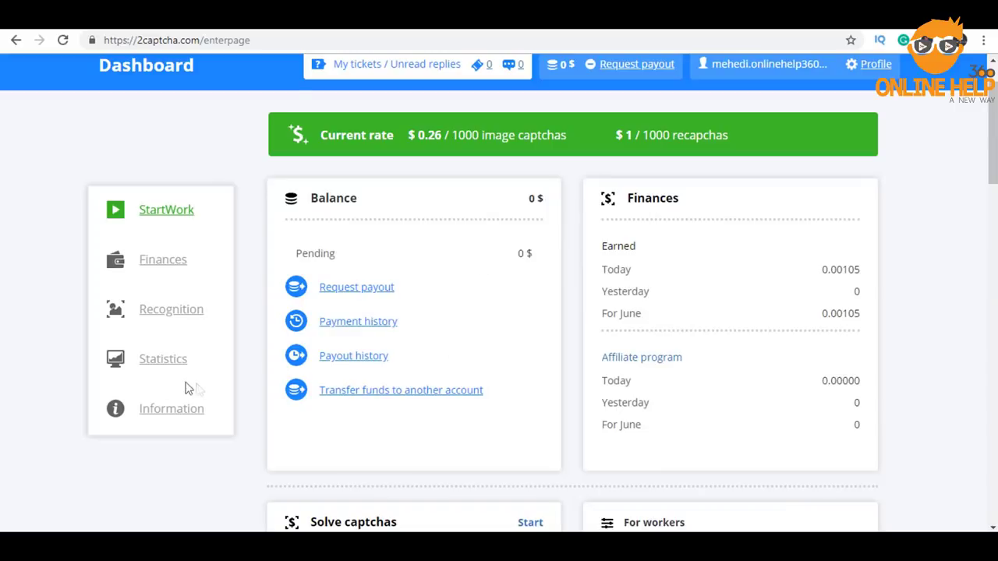
pyautogui.scroll(-7, 787, 314)
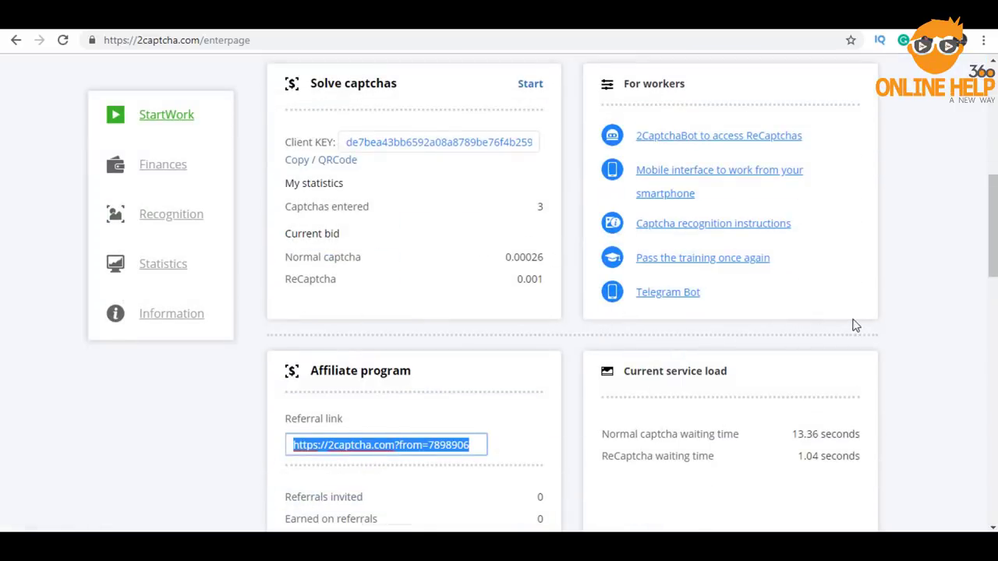
pyautogui.scroll(-4, 848, 321)
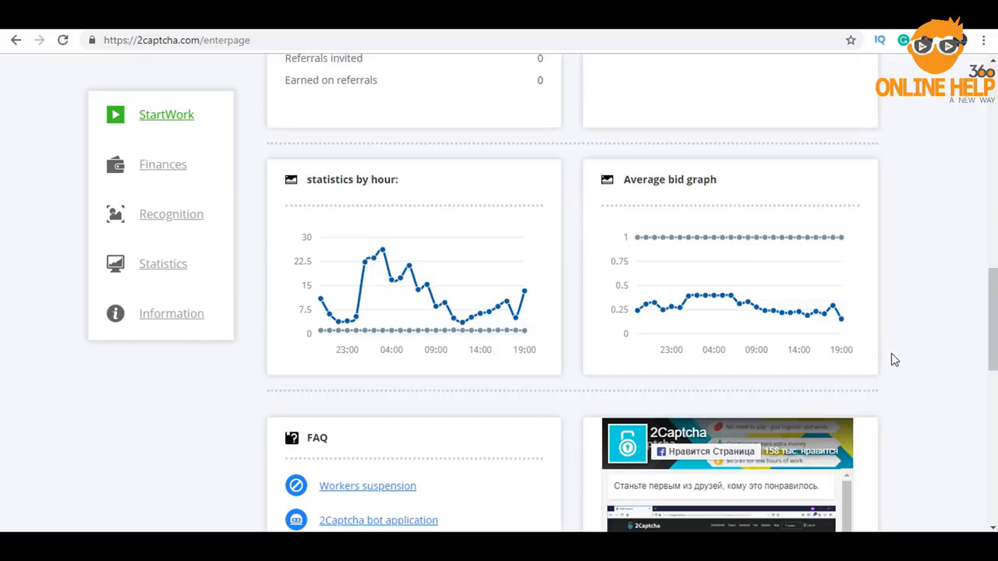
pyautogui.scroll(5, 893, 358)
pyautogui.scroll(-9, 895, 357)
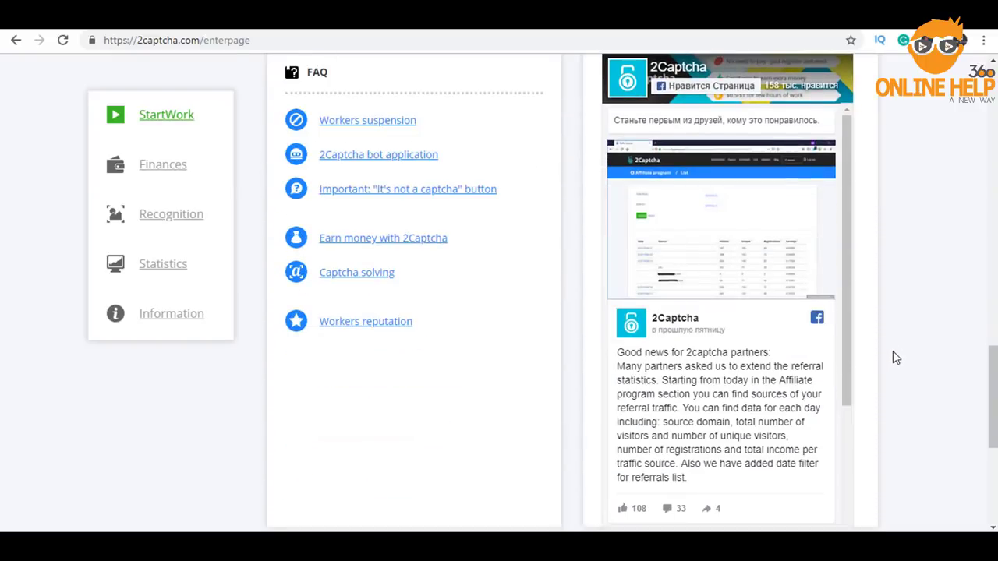
pyautogui.scroll(9, 887, 357)
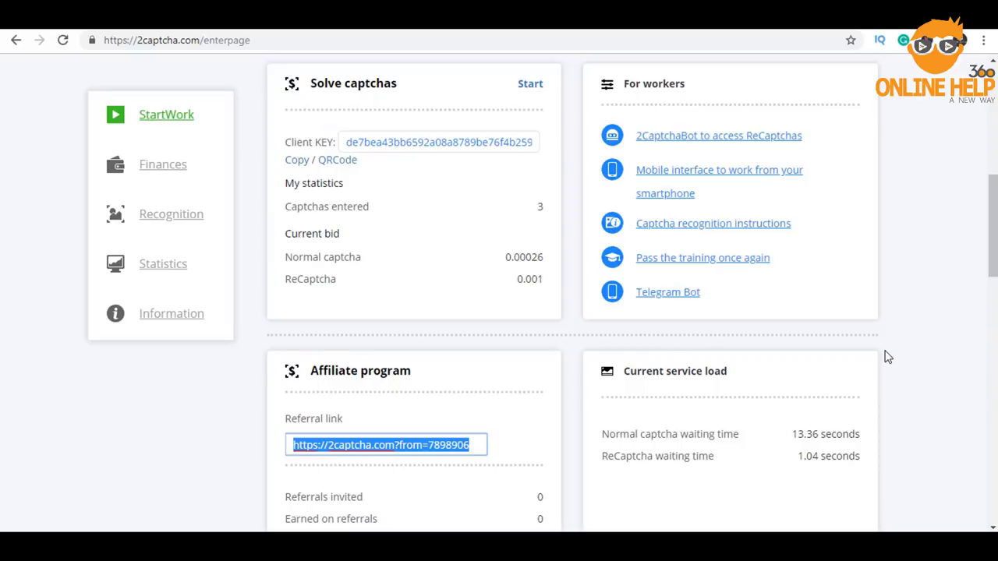
pyautogui.scroll(5, 887, 357)
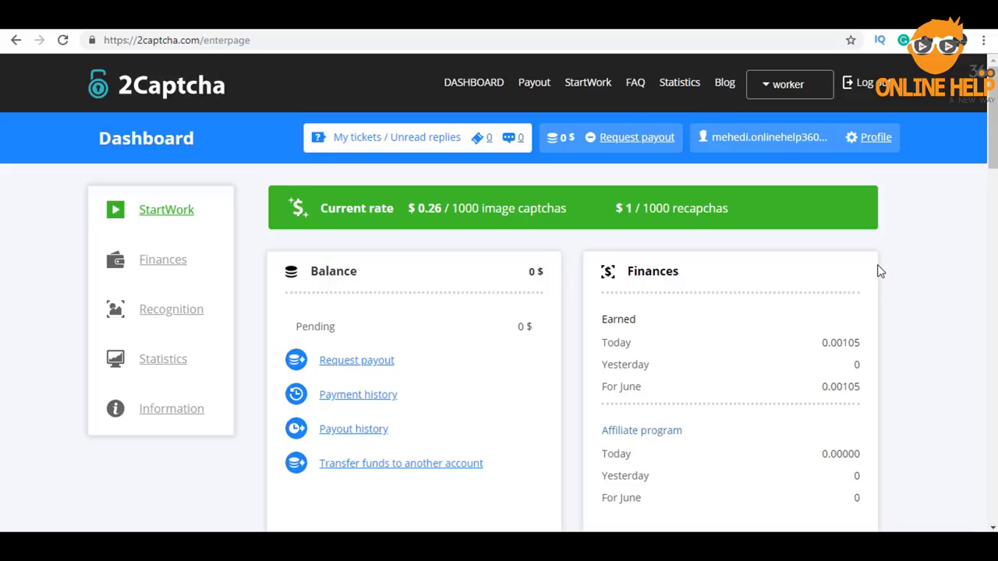
# Open the StartWork page and examine the session earnings, the number of captchas entered and the worker reputation
pyautogui.click(178, 215)
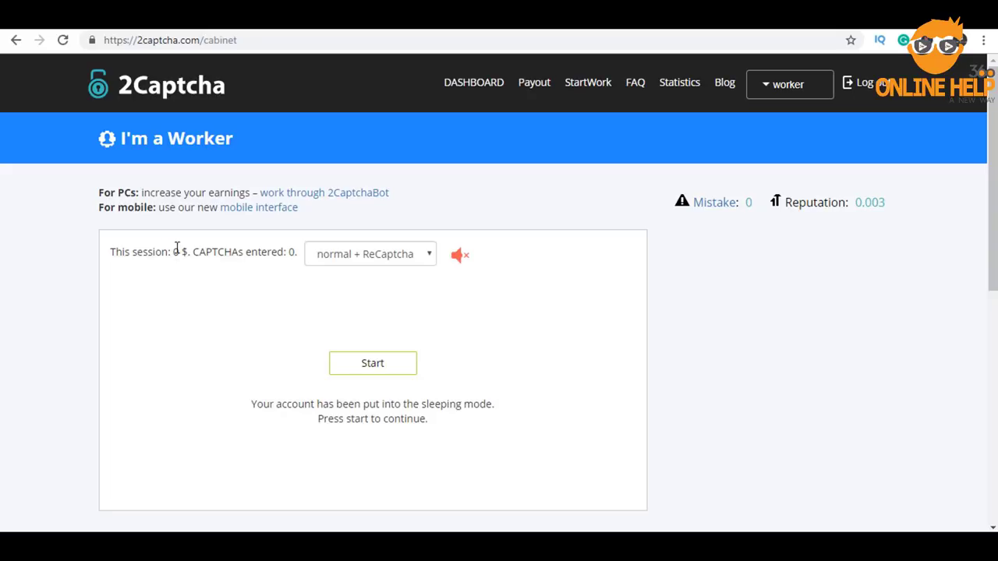
pyautogui.moveTo(177, 249); pyautogui.dragTo(199, 247)
pyautogui.moveTo(258, 252); pyautogui.dragTo(308, 257)
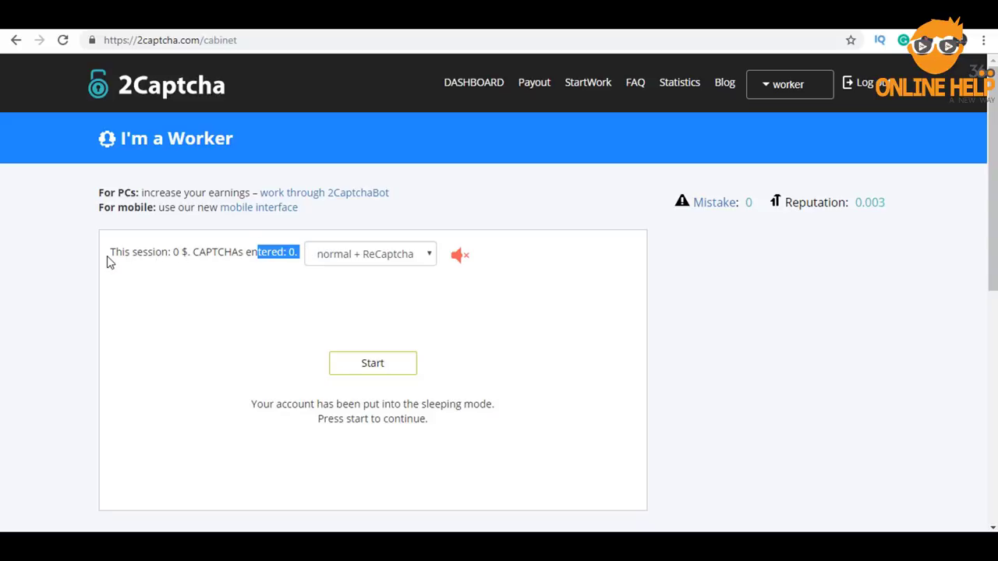
pyautogui.moveTo(113, 252); pyautogui.dragTo(166, 251)
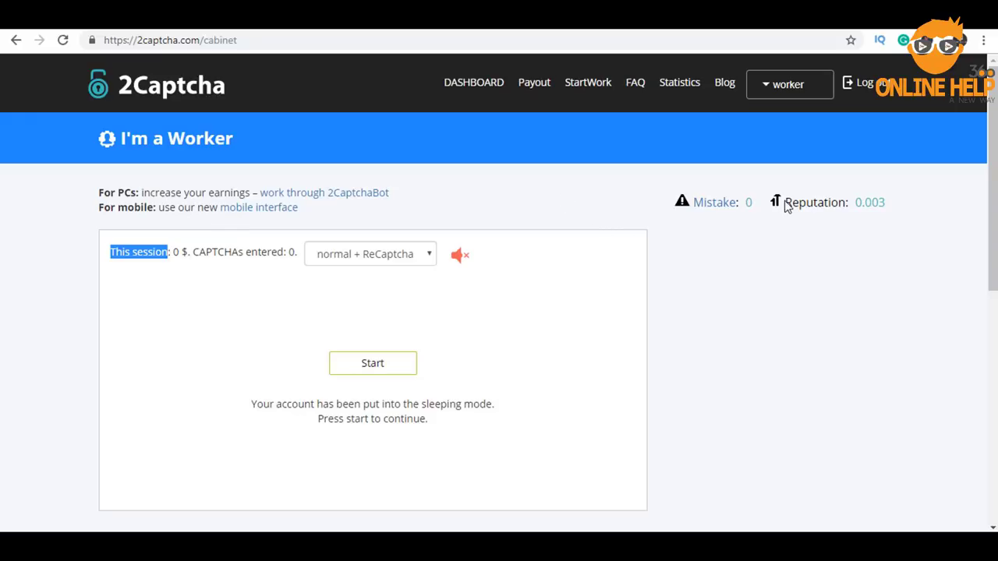
pyautogui.moveTo(785, 203); pyautogui.dragTo(891, 205)
pyautogui.click(891, 202)
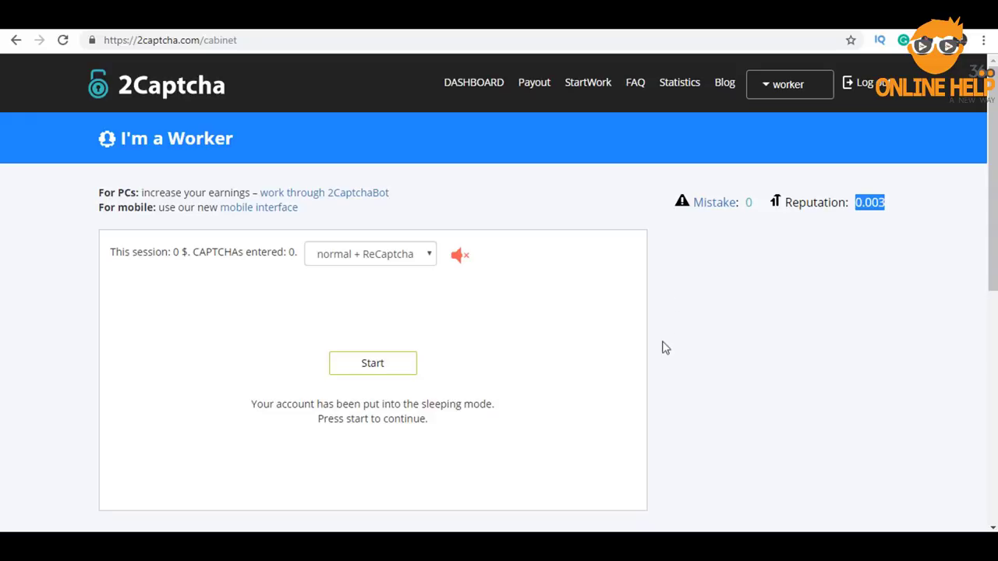
pyautogui.scroll(-2, 662, 348)
pyautogui.scroll(2, 659, 311)
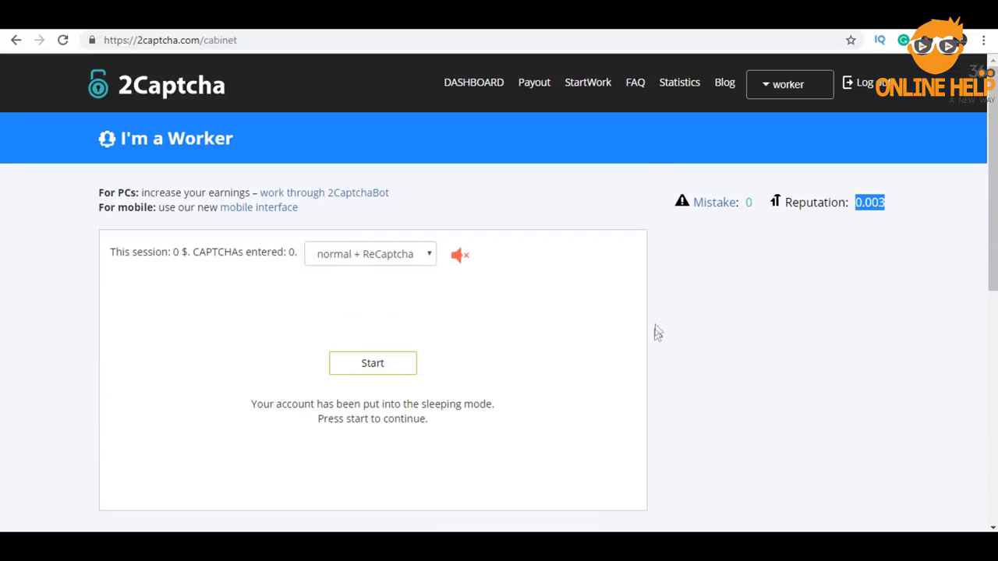